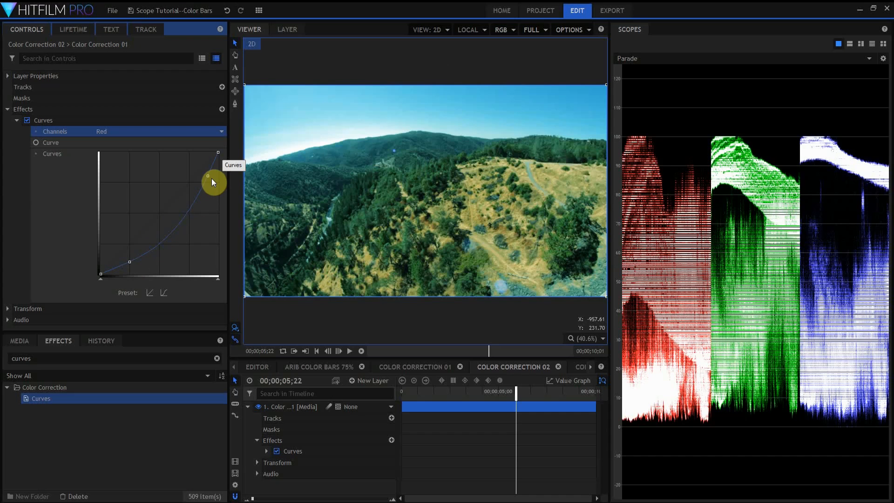
Fine-tune the upper point of the red curve, and on the green curve raise the shadows and lower the highlights slightly
left_click_drag(209, 176, 208, 177)
left_click(186, 135)
left_click(179, 164)
left_click_drag(132, 241, 132, 236)
left_click_drag(189, 178, 190, 181)
Switch the Curves effect to the Blue channel and lower its midtones slightly
left_click(180, 133)
left_click(169, 171)
left_click_drag(160, 213, 160, 216)
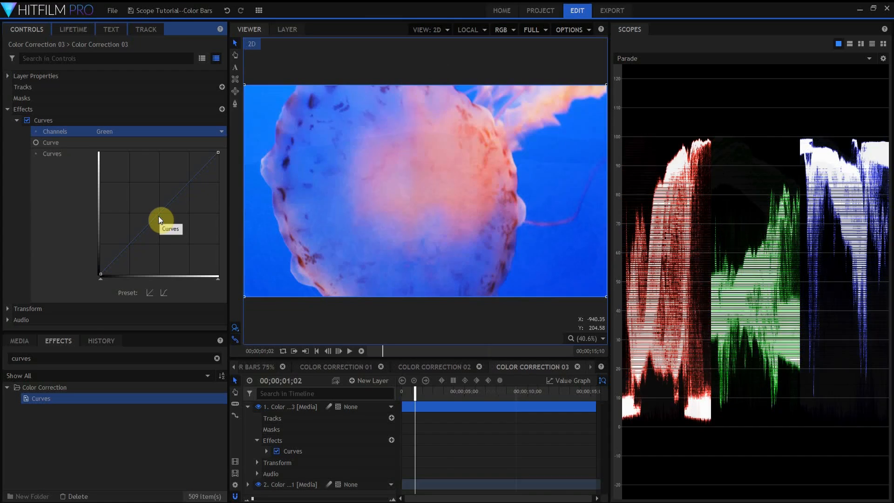
Lower the green midtones of the Color Correction 03 clip slightly and shape its RGB curve into a contrast-boosting S
left_click_drag(159, 216, 159, 221)
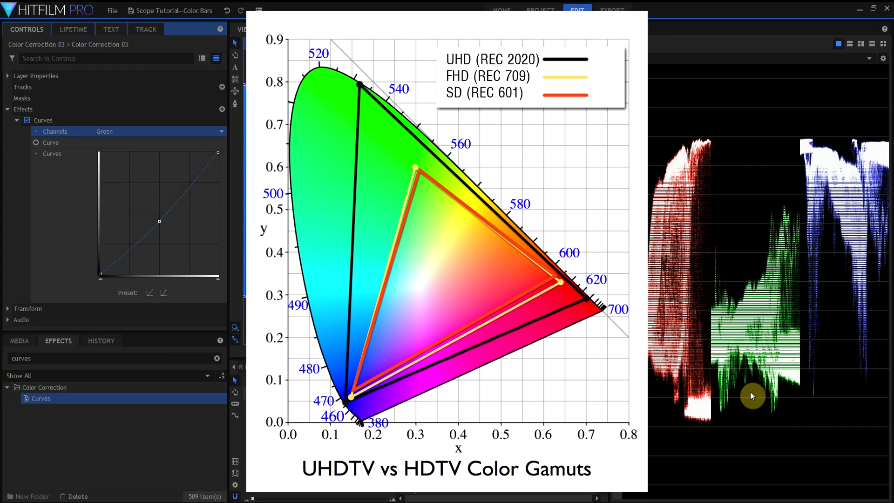
left_click(170, 130)
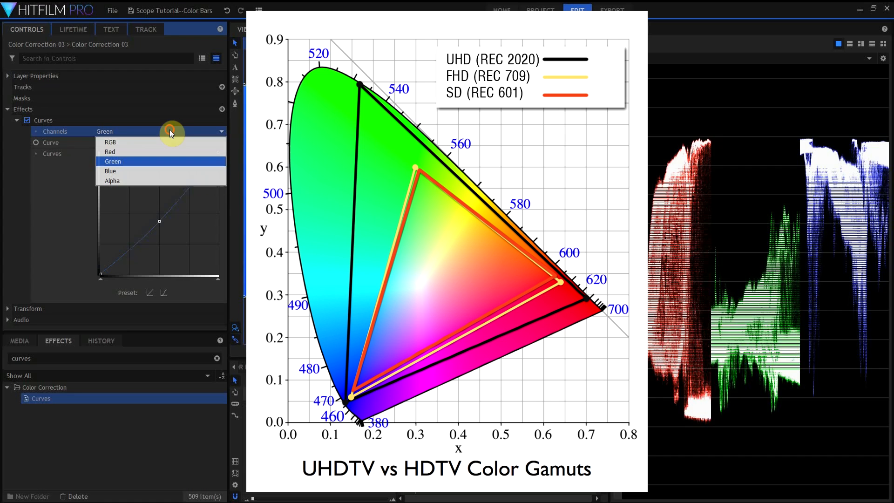
left_click(163, 142)
left_click_drag(185, 166, 168, 175)
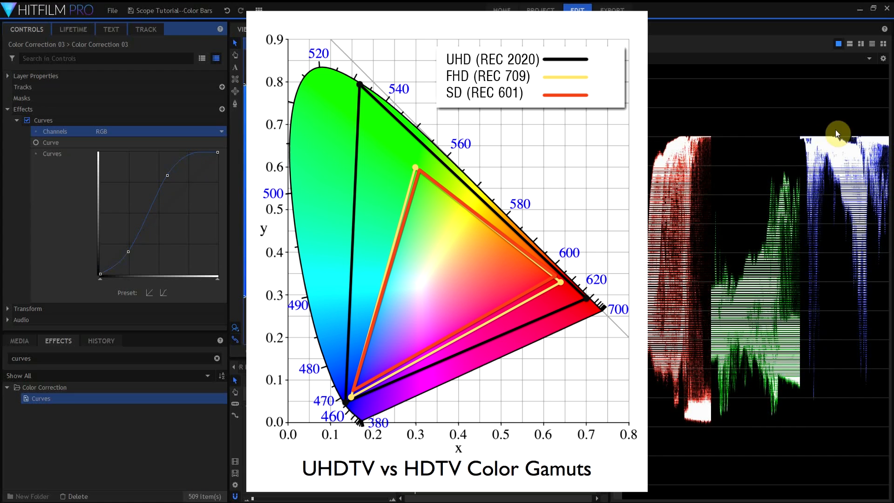
Switch the Curves effect to the Red channel and pull its highlights down slightly
left_click(166, 134)
left_click(156, 153)
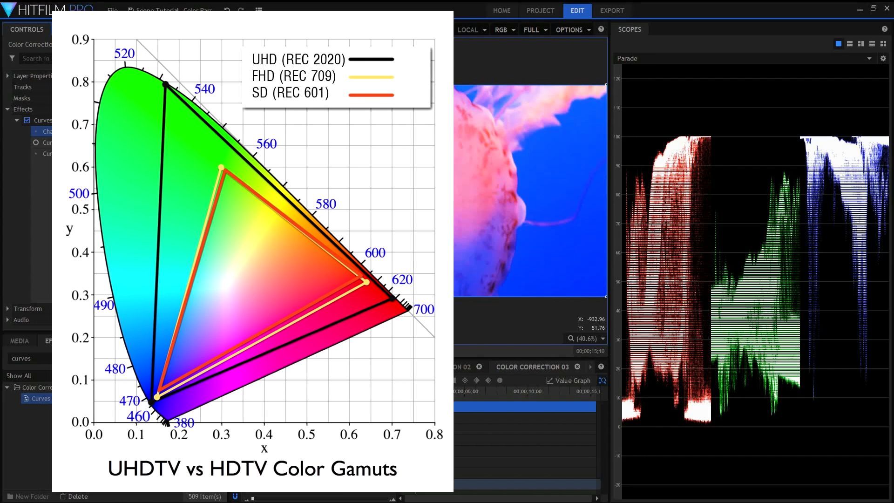
left_click_drag(210, 162, 211, 163)
Pull the Blue channel's highlights down slightly and toggle the Curves effect to compare the correction
left_click(170, 131)
left_click(160, 169)
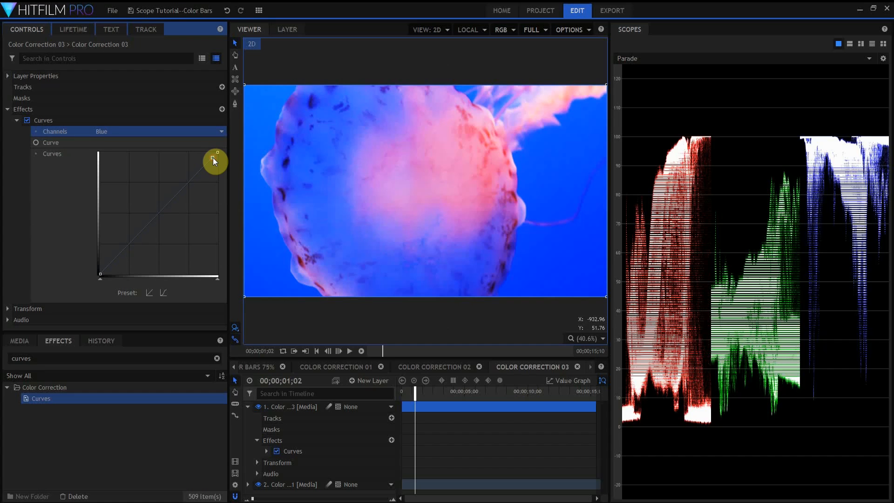
left_click_drag(213, 157, 214, 158)
left_click(25, 120)
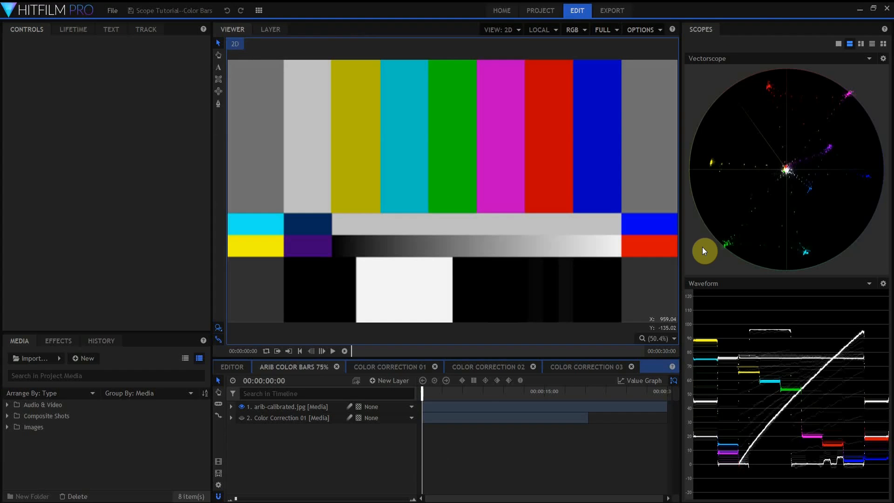
Preview the scopes in single, double, triple and quadruple layouts, ending on the two-scope stacked layout
left_click(258, 15)
left_click(840, 43)
left_click(848, 44)
left_click(859, 44)
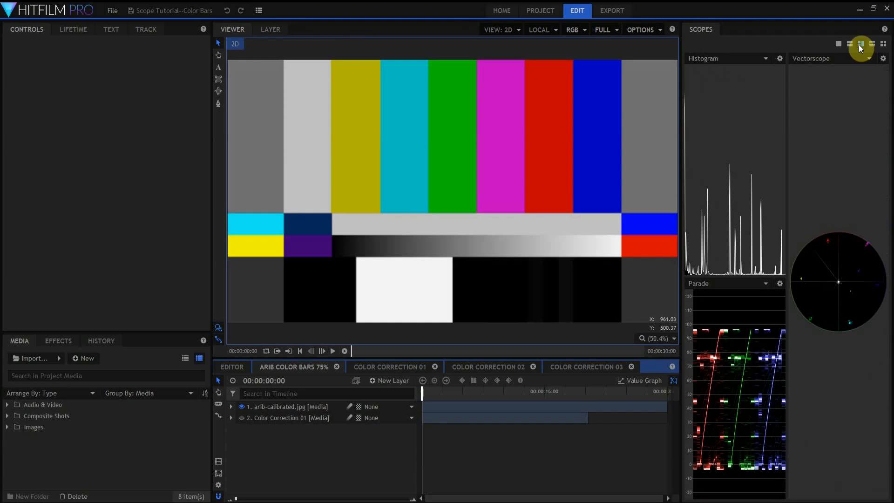
left_click(869, 43)
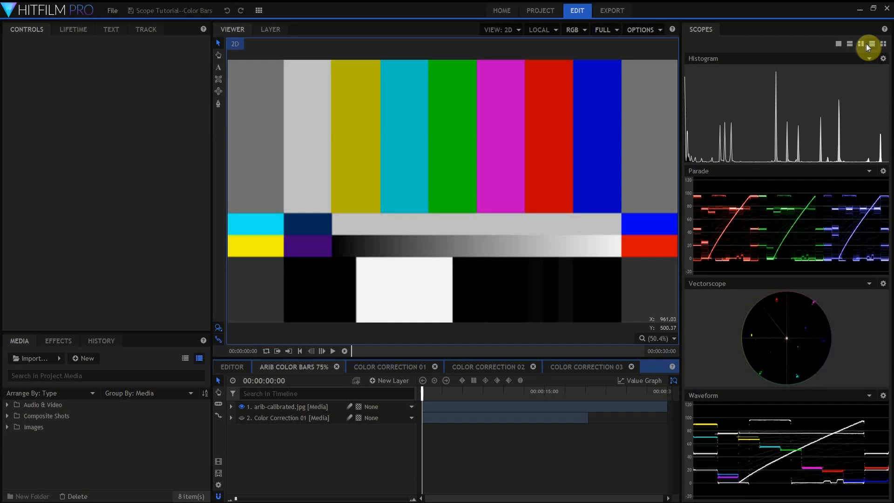
left_click(848, 44)
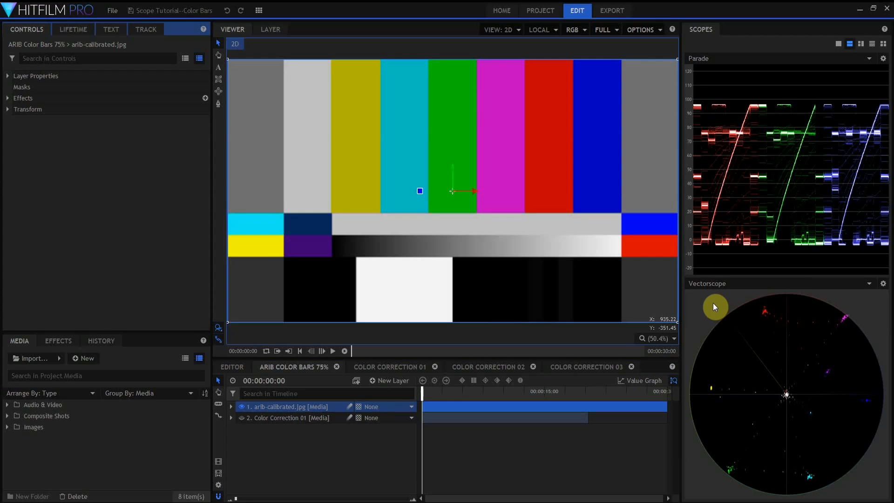
Search the effects library for "scopes" to see the available scope effects
left_click(61, 343)
left_click(60, 361)
type("scopes")
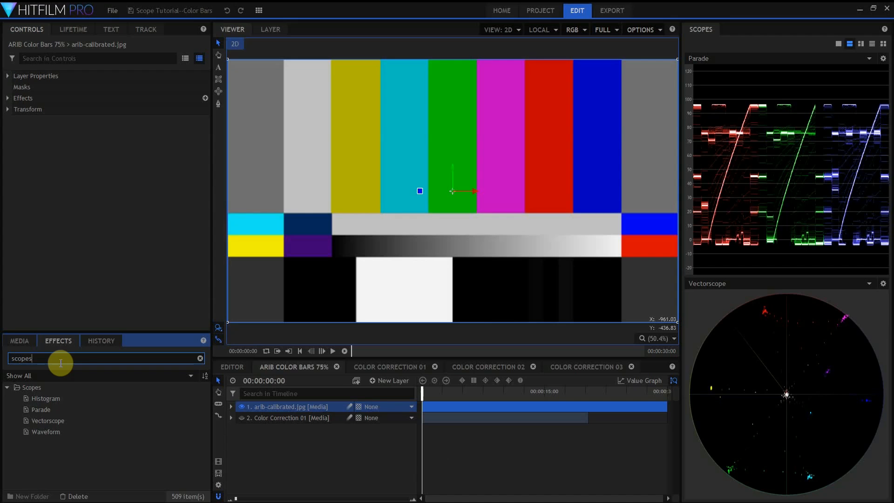
left_click(75, 312)
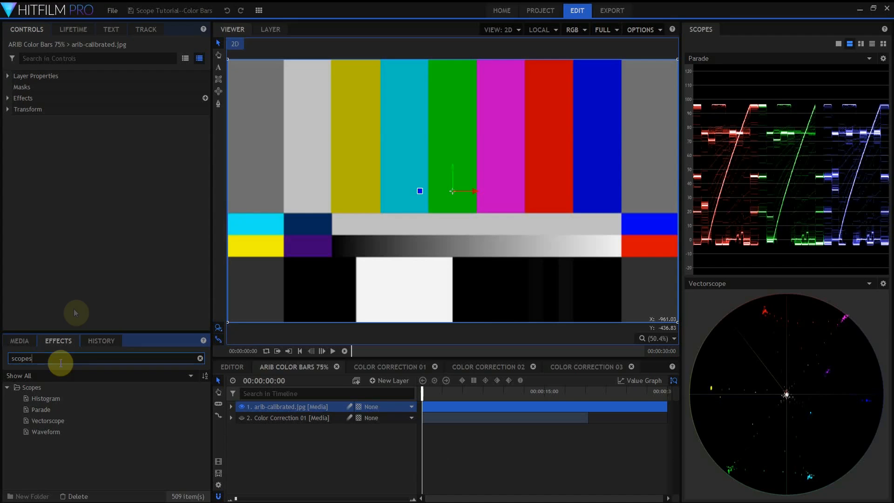
Find the Levels Histogram effect by searching for "level", apply it to the arib-calibrated.jpg layer and expand its settings
left_click_drag(47, 359, 8, 354)
type("level")
left_click_drag(54, 432, 259, 407)
left_click(16, 177)
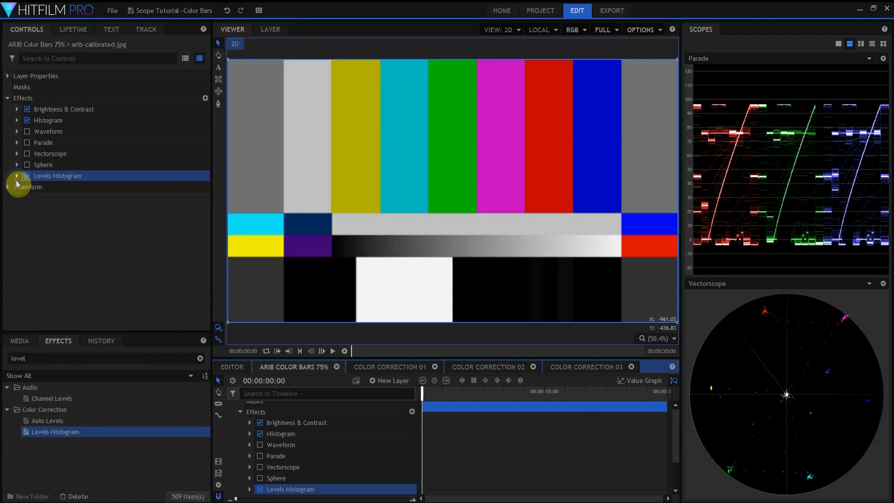
left_click(196, 324)
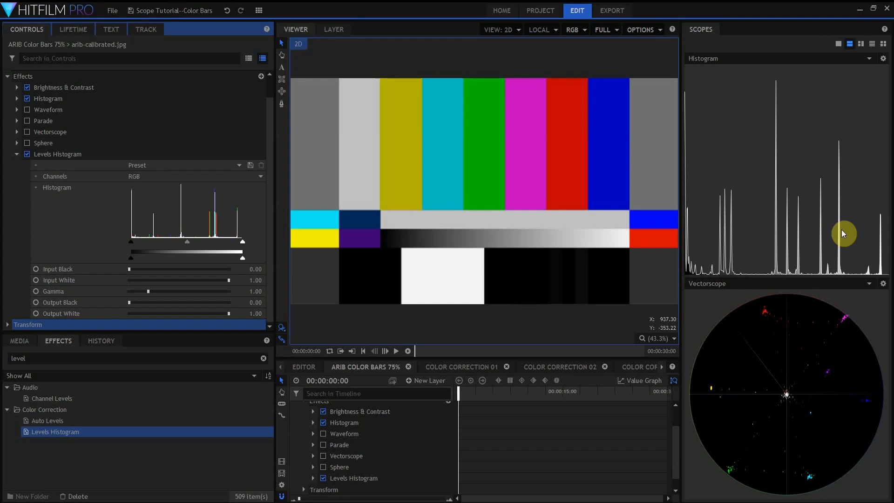
Collapse the Levels Histogram effect and expand the Histogram effect with its Controls group
left_click(17, 153)
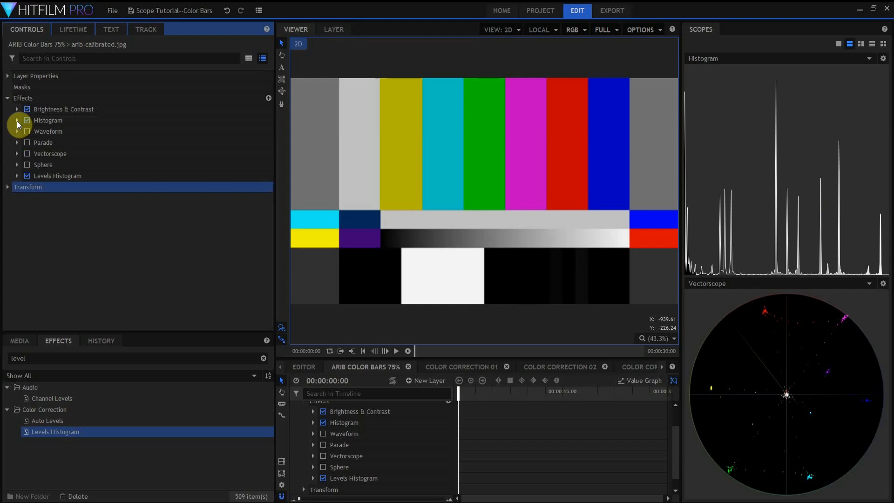
left_click(17, 121)
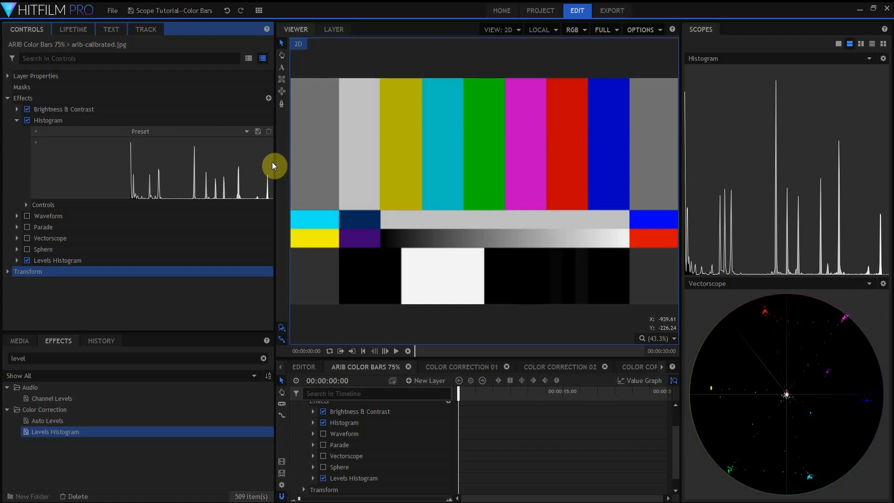
left_click(26, 205)
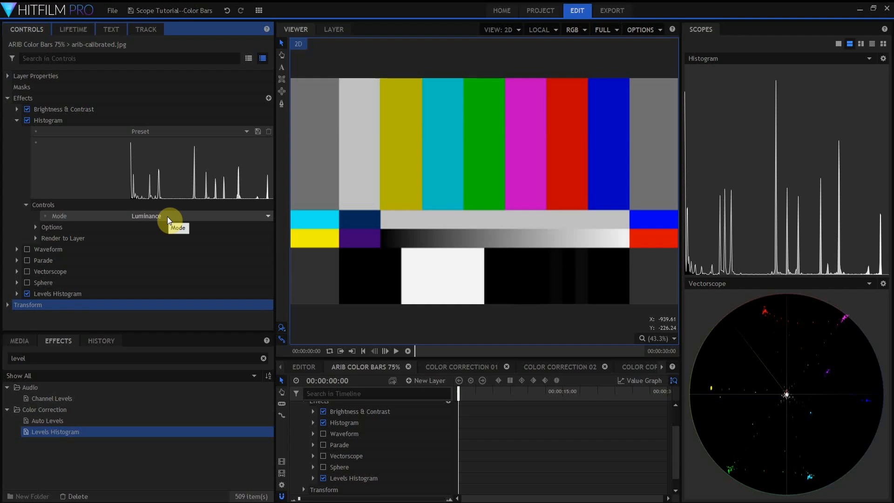
Preview the Histogram effect in RGB, RGB Parade, Red and Blue modes
left_click(167, 216)
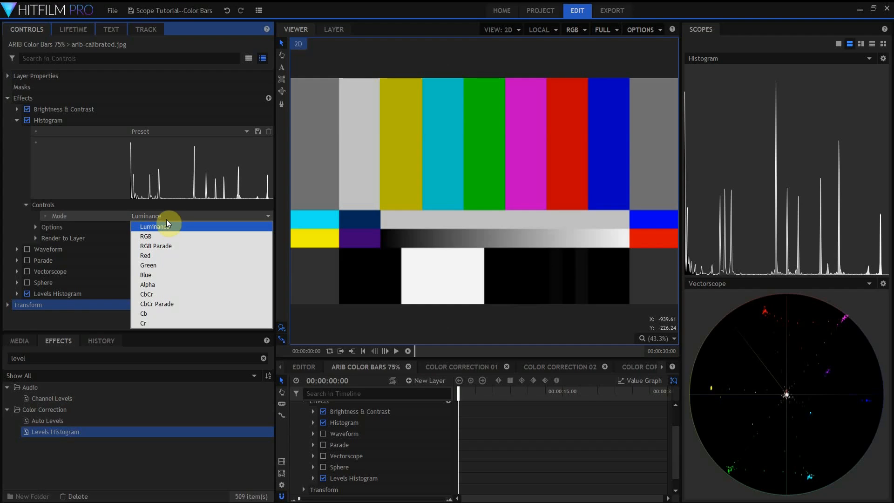
left_click(161, 236)
left_click(167, 218)
left_click(169, 245)
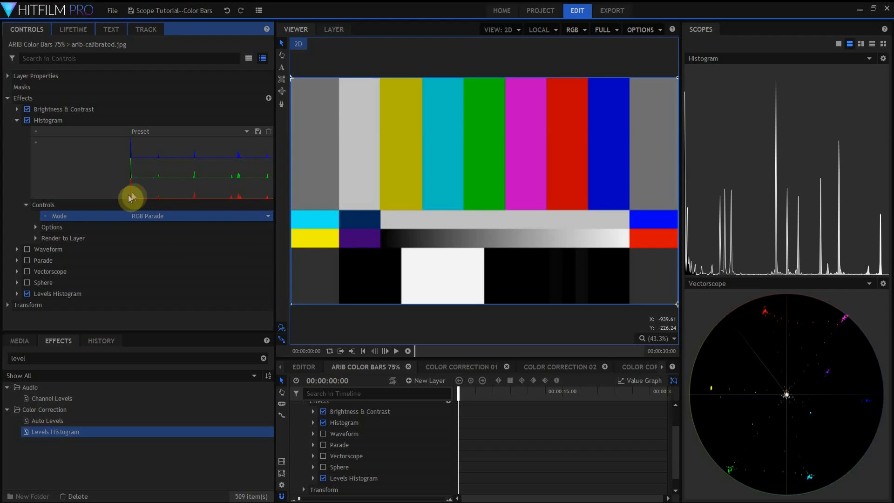
left_click(183, 215)
left_click(172, 252)
left_click(178, 216)
left_click(177, 278)
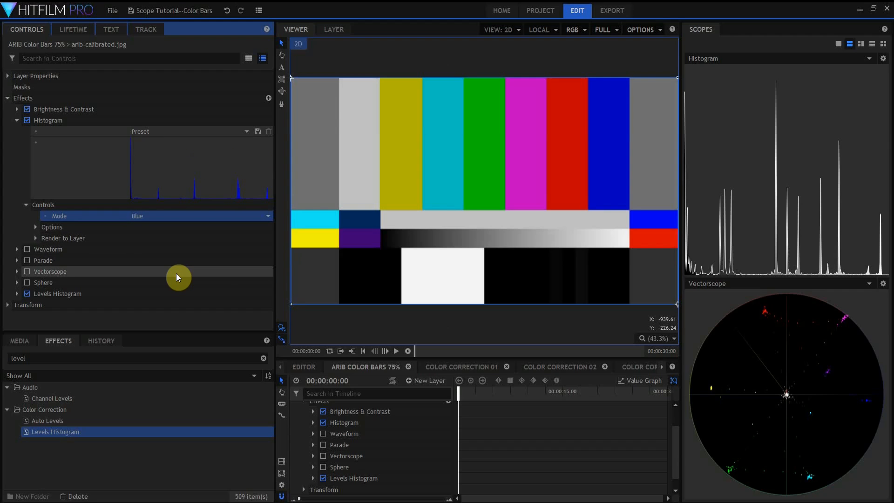
Preview the Histogram effect in CbCr and CbCr Parade modes, and return its mode to Luminance
left_click(185, 216)
left_click(226, 294)
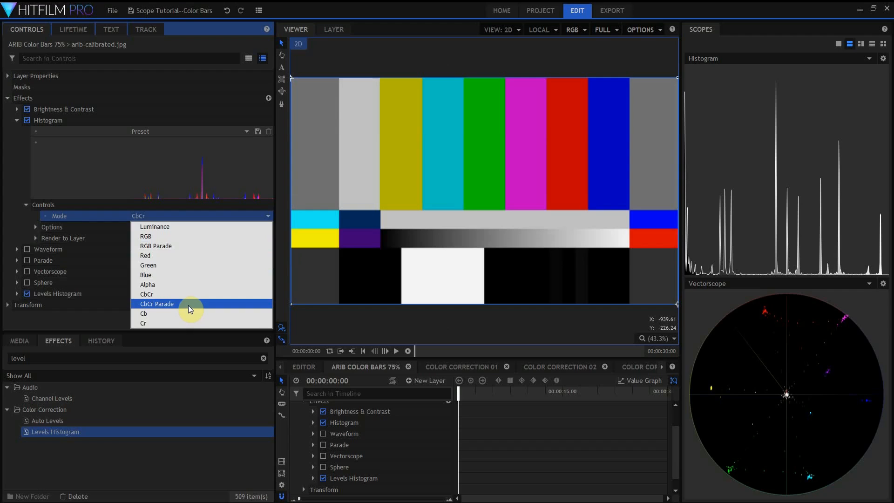
left_click(189, 304)
left_click(213, 220)
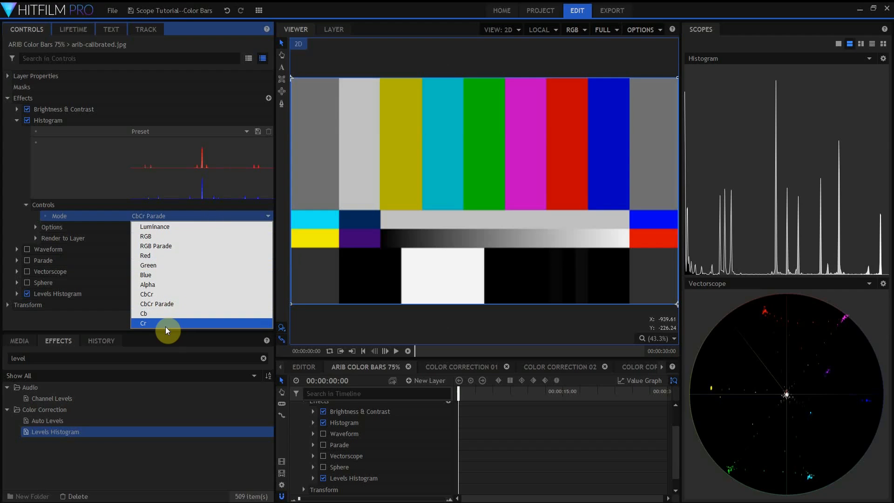
left_click(184, 227)
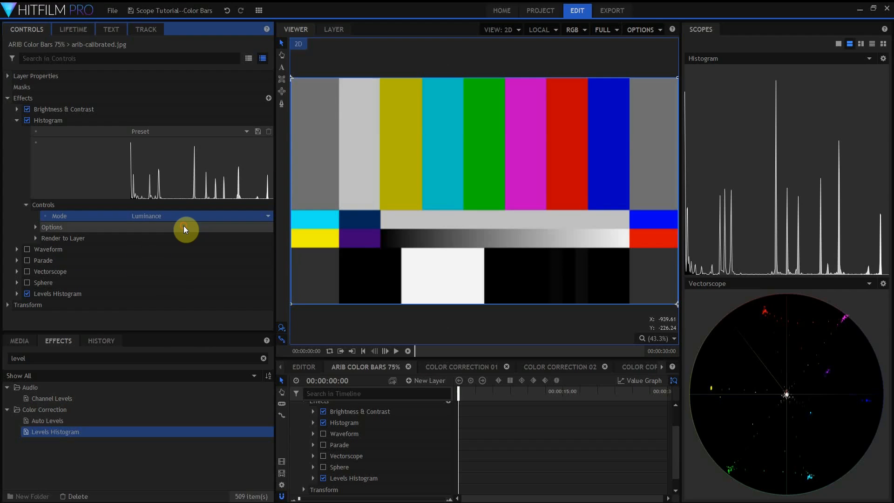
Set the Histogram effect's Analysis Downsample option to Full
left_click(35, 227)
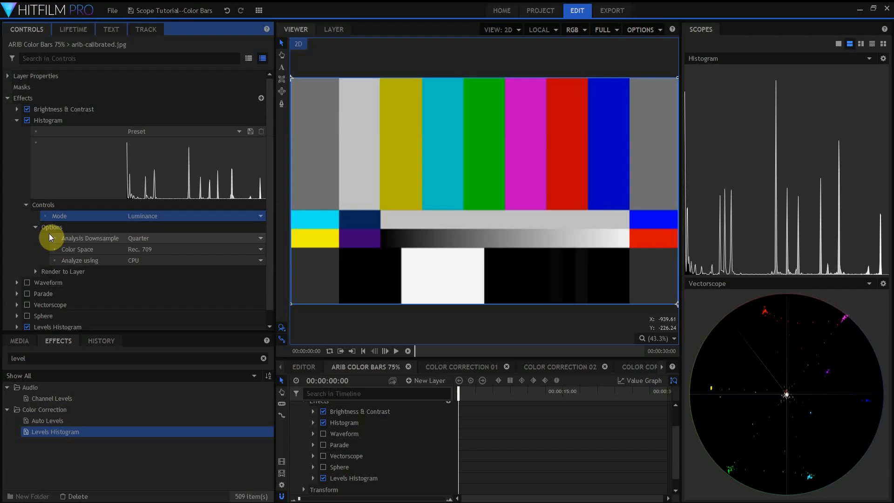
left_click(163, 237)
left_click(161, 246)
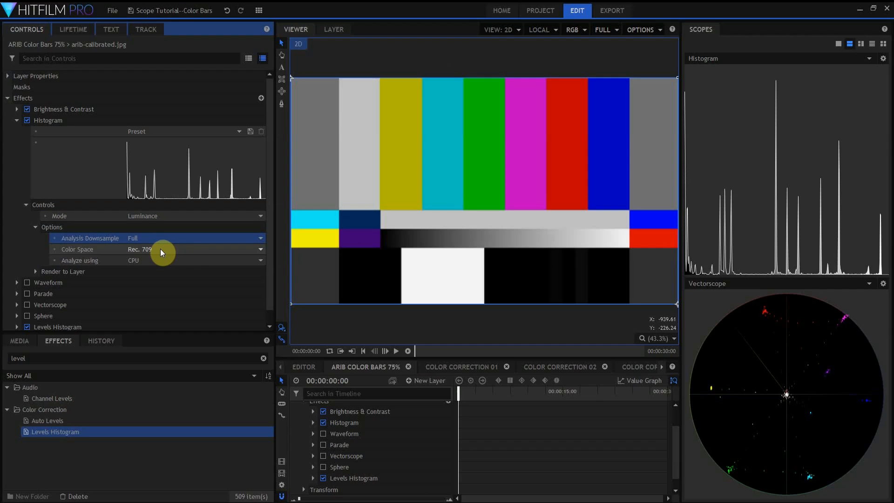
Review the Histogram effect's color space choices, keeping Rec. 709, and check the settings of the histogram in the Scopes panel
left_click(190, 252)
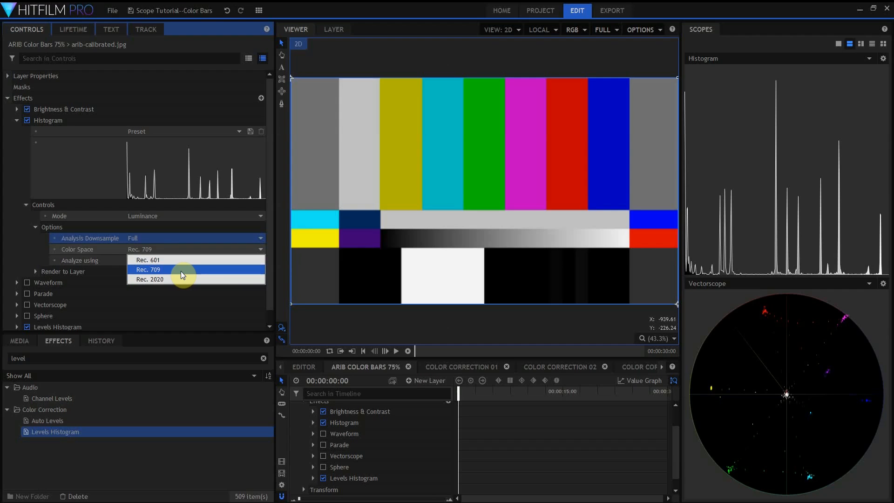
left_click(180, 271)
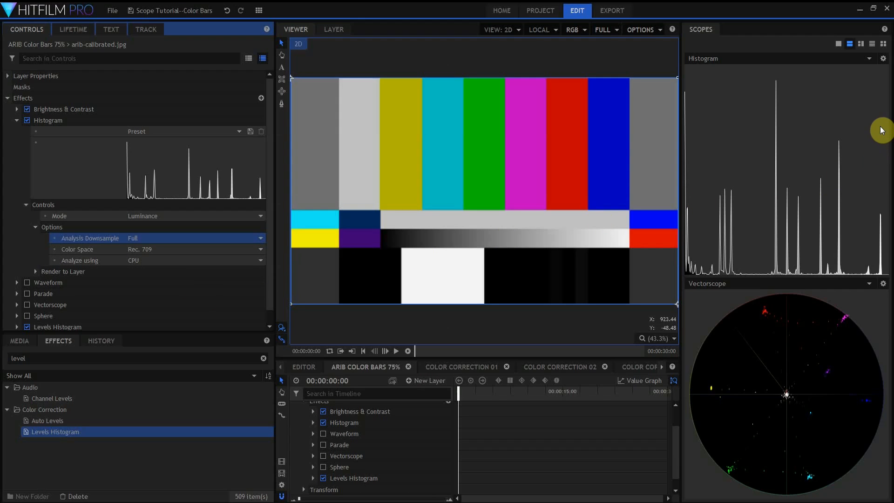
left_click(883, 59)
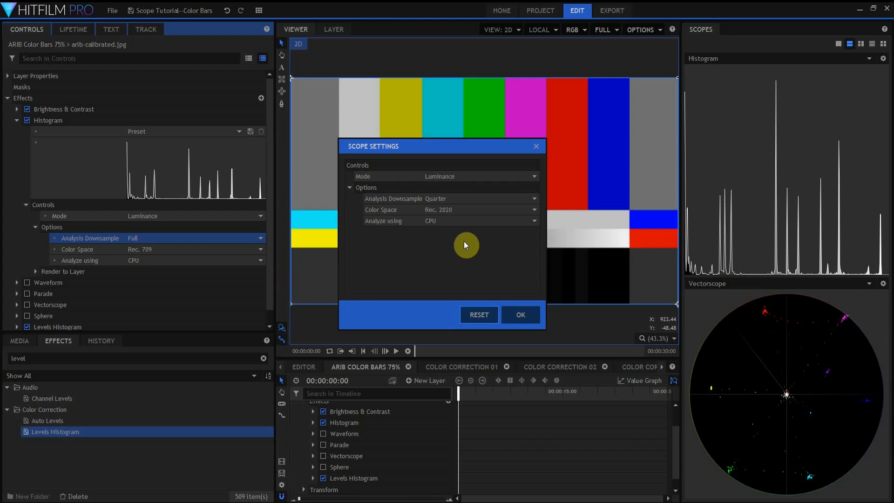
left_click(522, 313)
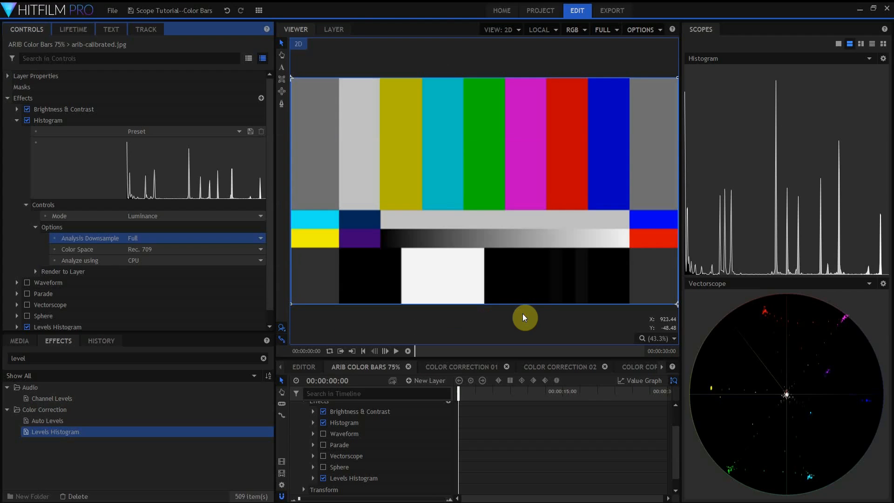
Render the Histogram effect onto the layer with the Normal blend mode
left_click(35, 271)
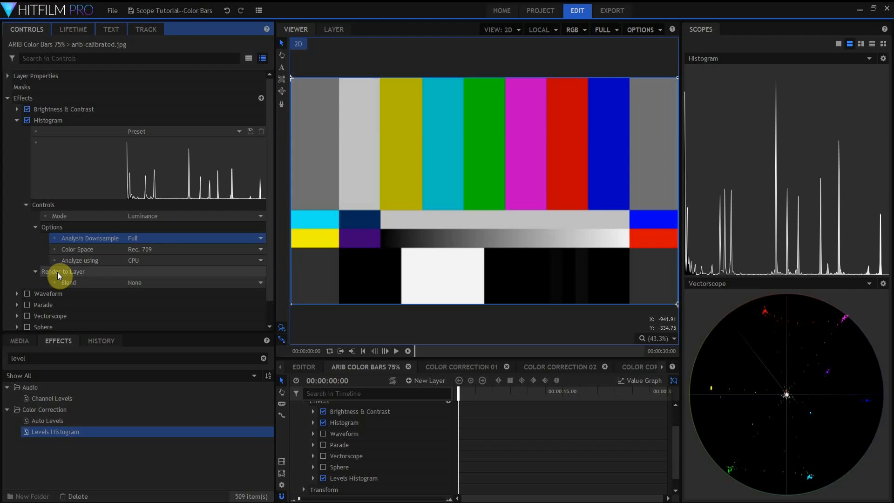
left_click(231, 284)
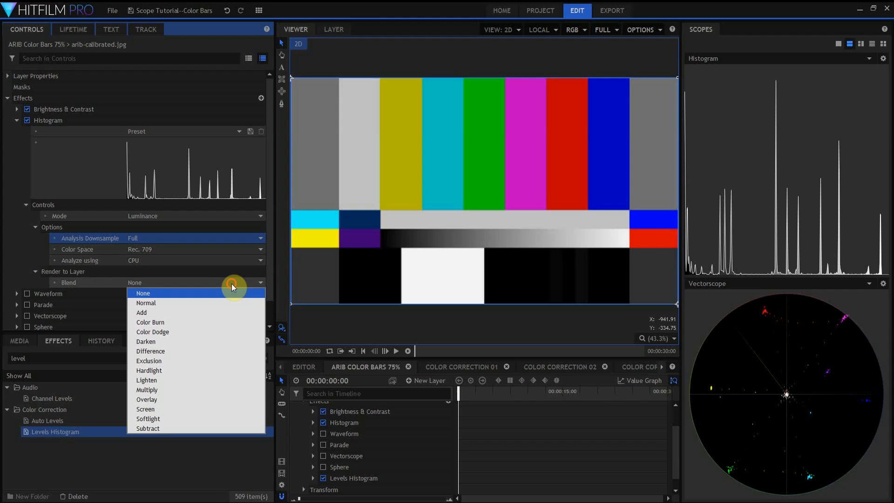
left_click(222, 303)
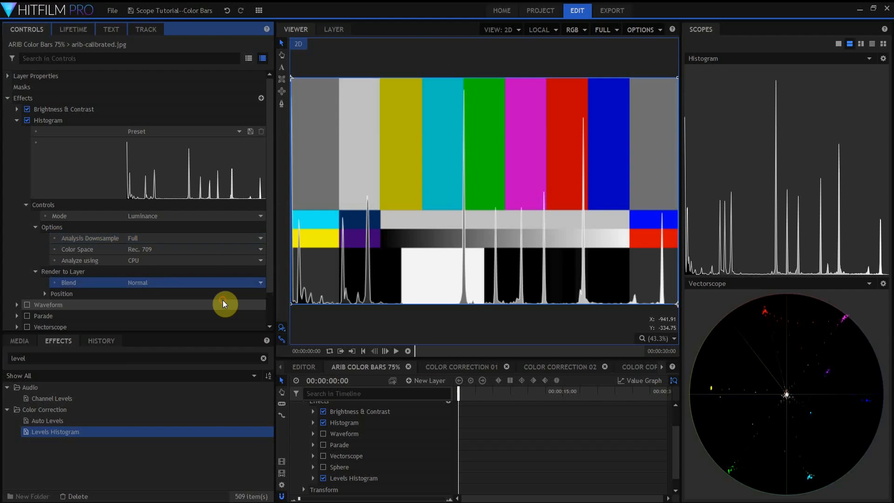
Reposition the rendered histogram overlay with its Top-Left at -259.0, 169.0 and Bottom-Right at 266.0, -109.0
left_click(44, 294)
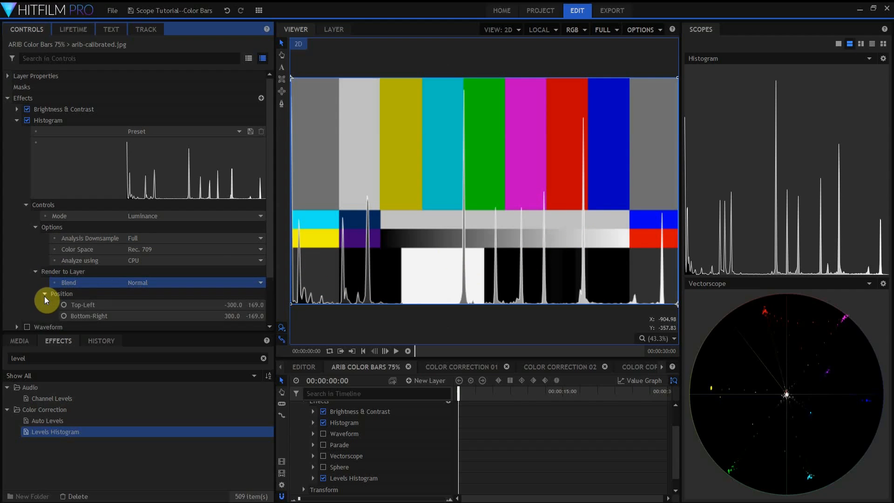
left_click_drag(271, 197, 265, 275)
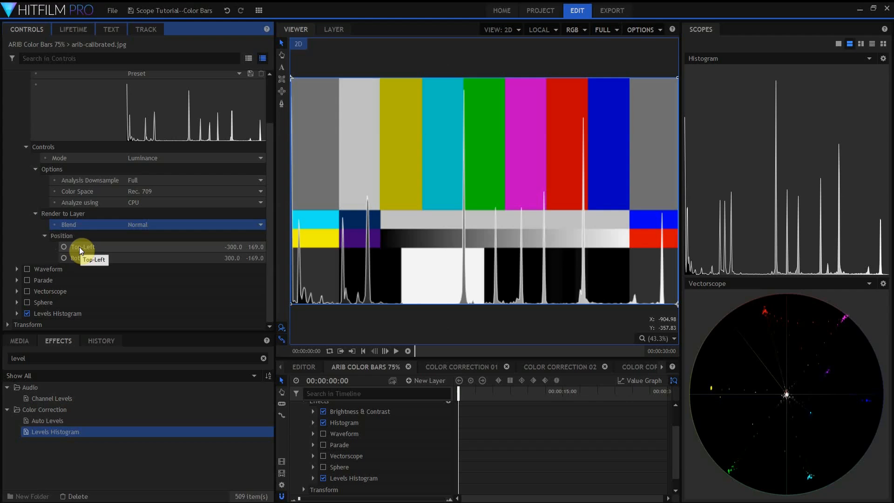
left_click_drag(229, 246, 283, 260)
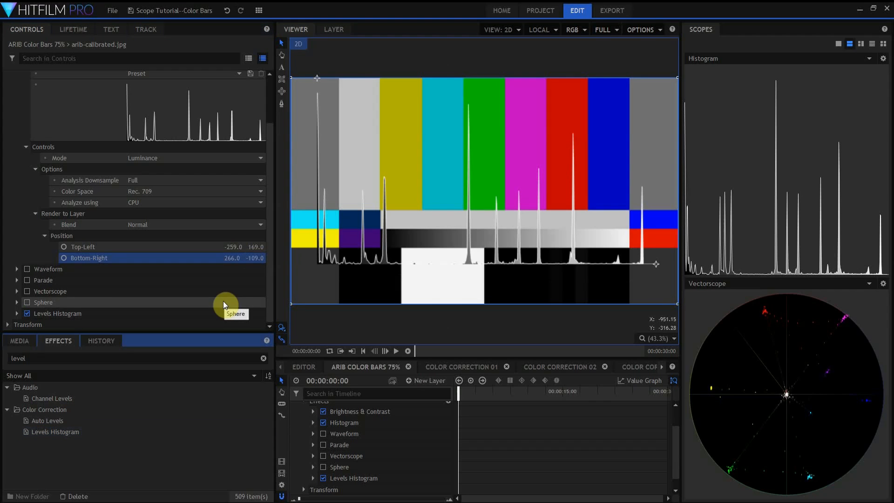
Turn off the Histogram effect on the color bars layer and switch the upper scope from Histogram to Waveform
scroll(222, 300, "up", 3)
left_click(27, 120)
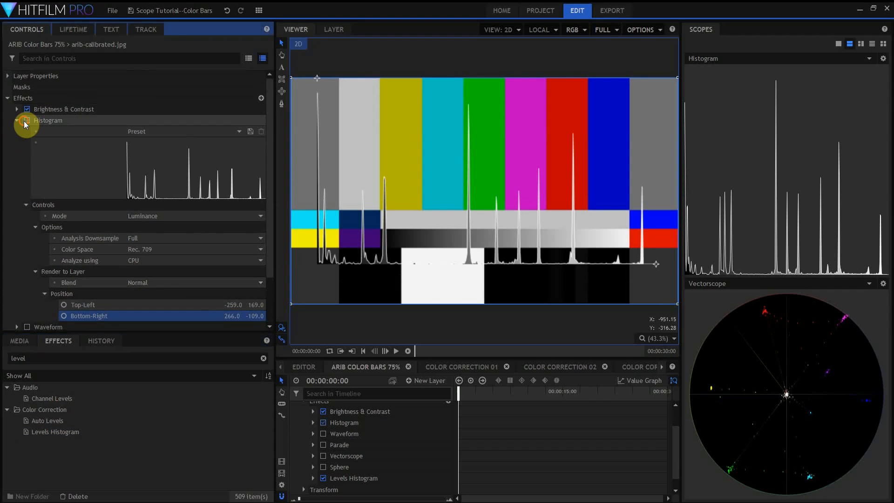
left_click(726, 58)
left_click(737, 98)
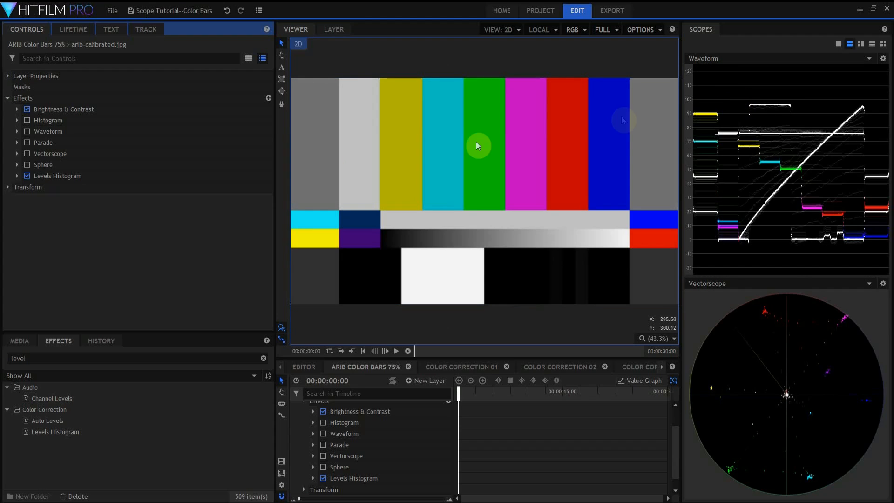
Enable the Waveform effect on the color bars layer and expand its controls to show the Direction setting
left_click(27, 131)
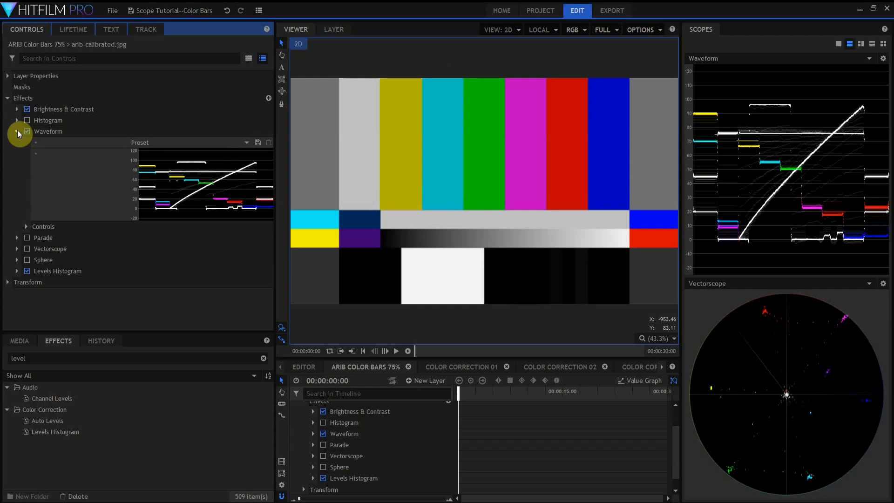
left_click(26, 225)
scroll(270, 205, "down", 2)
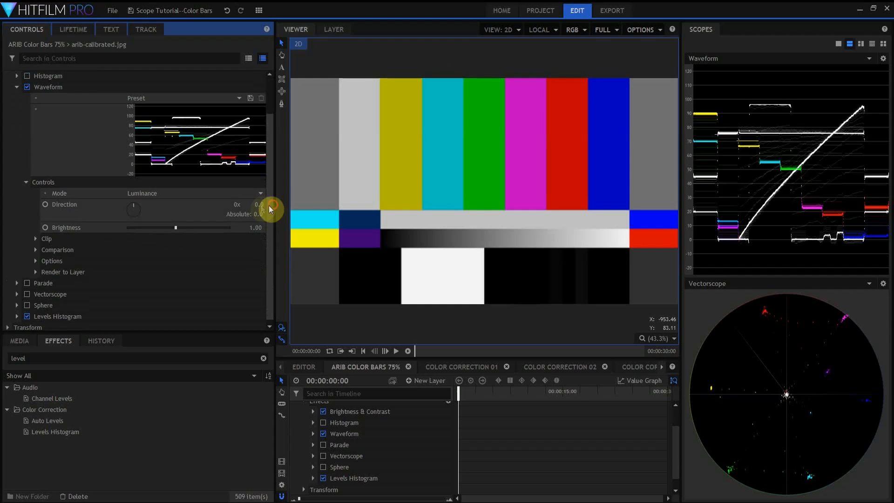
left_click(132, 211)
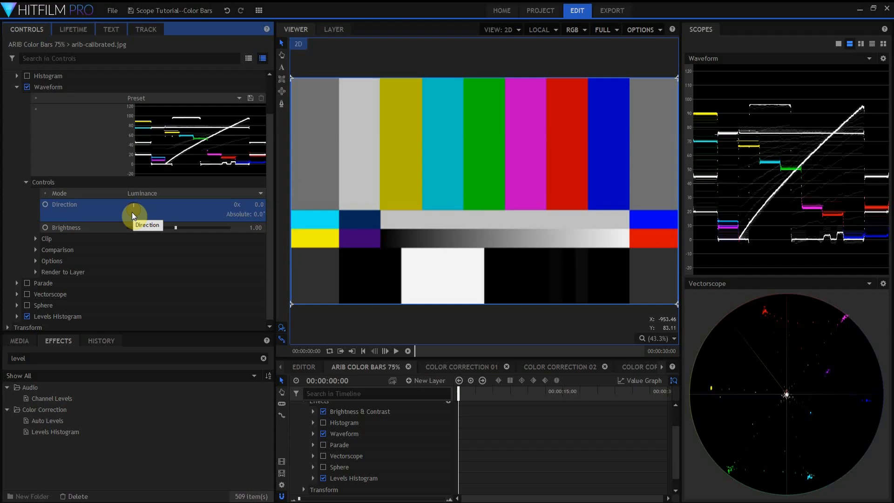
In the Waveform scope's settings, set Brightness to 2.00 and the Color Space to Rec. 709
left_click(882, 58)
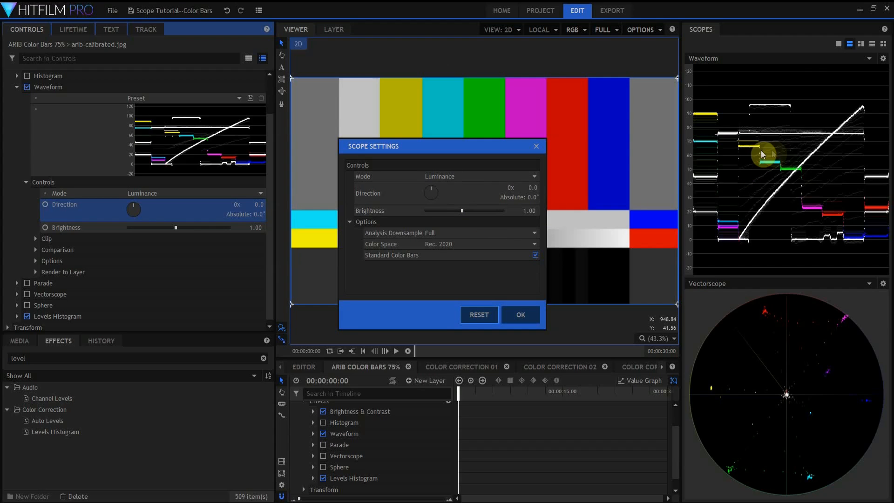
mouse_move(442, 186)
left_mouse_down()
mouse_move(426, 200)
mouse_move(428, 189)
mouse_move(433, 199)
left_mouse_up()
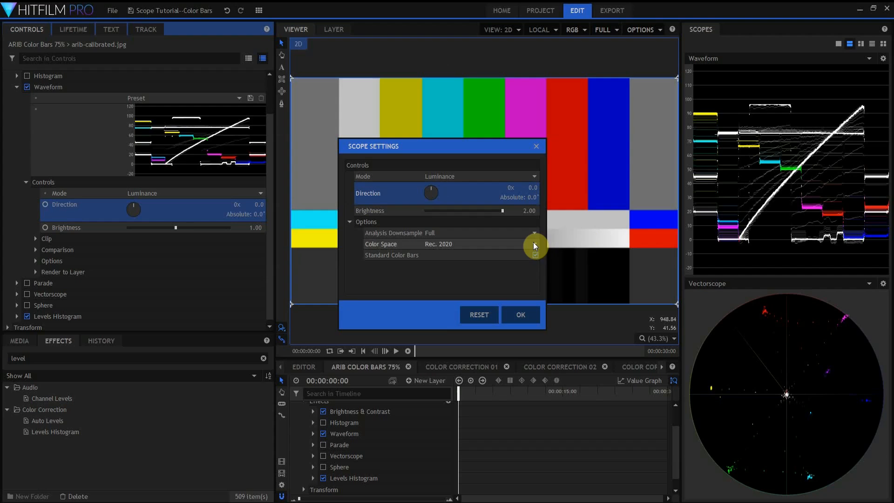
left_click(533, 243)
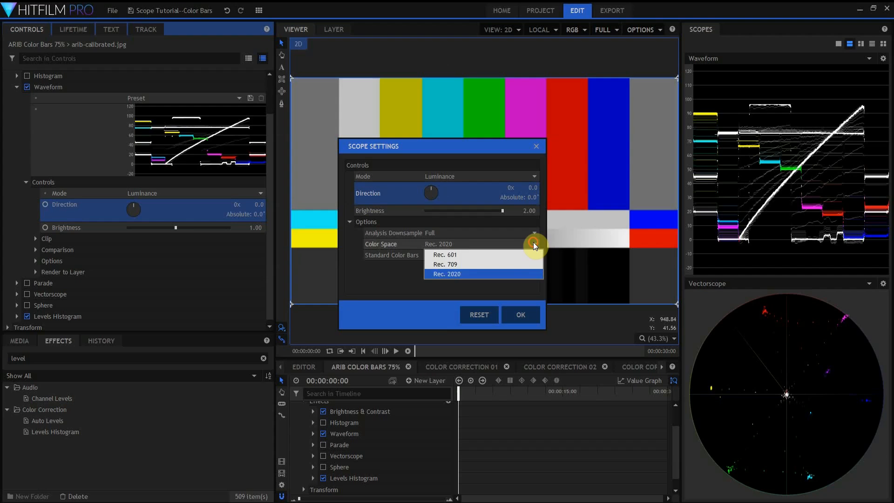
left_click(510, 263)
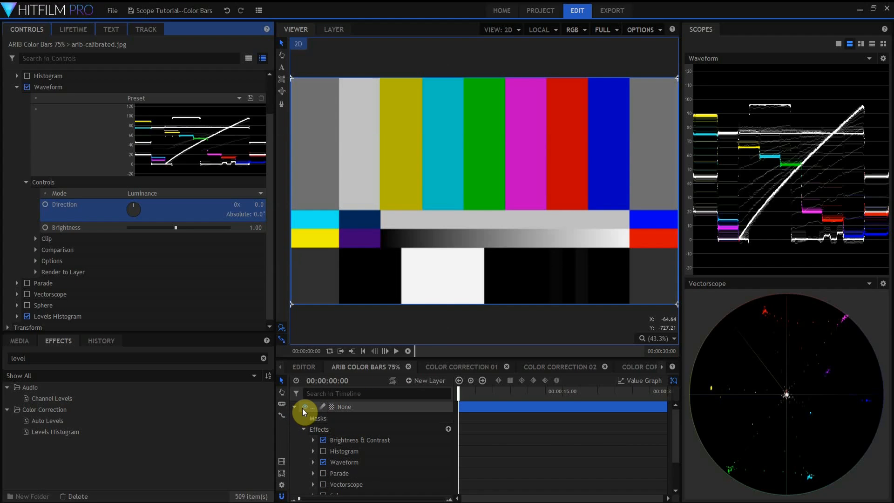
Hide the color bars layer and toggle the Waveform scope's Standard Color Bars option off and back on
left_click(304, 408)
left_click(884, 63)
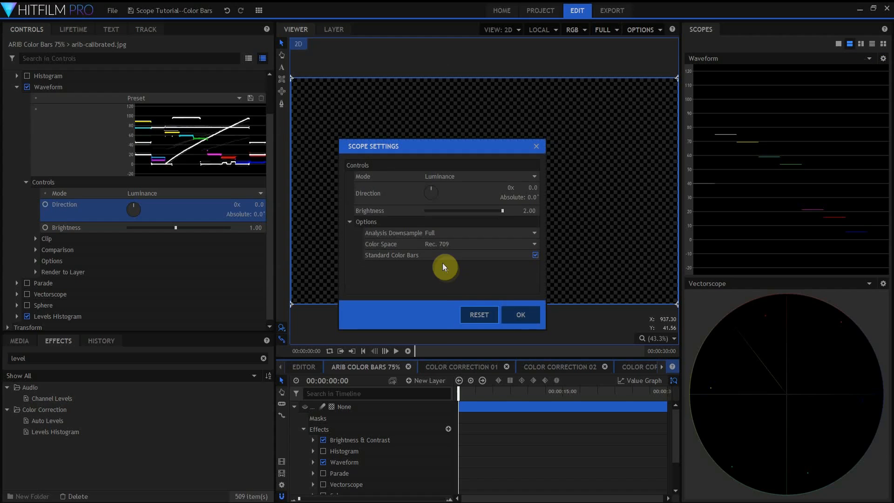
left_click(535, 255)
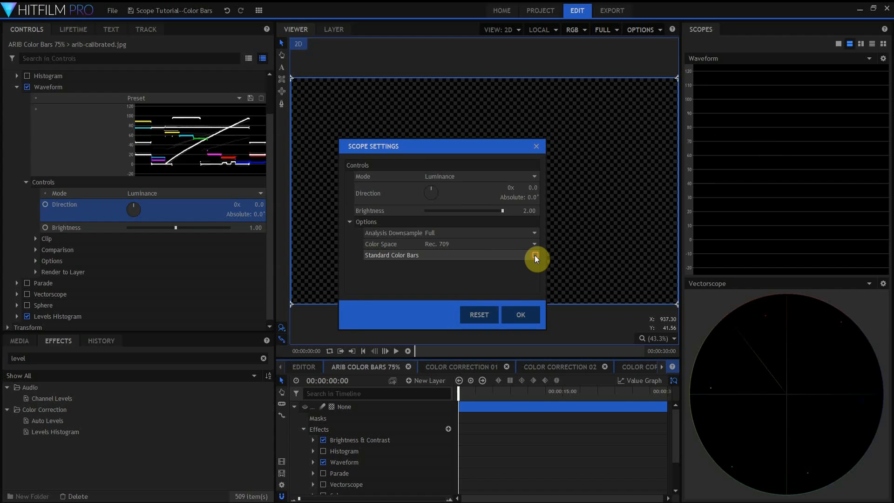
left_click(535, 255)
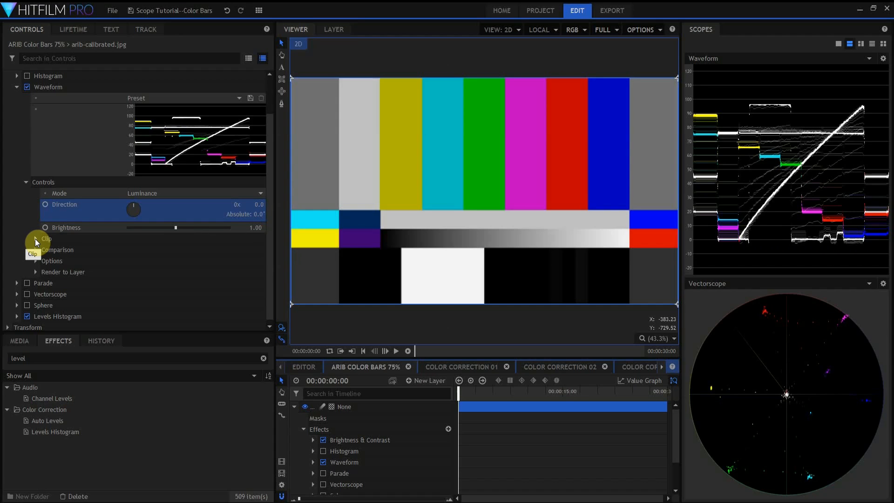
Clip the Waveform effect to the grayscale ramp with Start at -162.0, -88.0 and End at 227.0, -57.0
left_click(35, 238)
left_click(235, 251)
left_click_drag(291, 304, 379, 304)
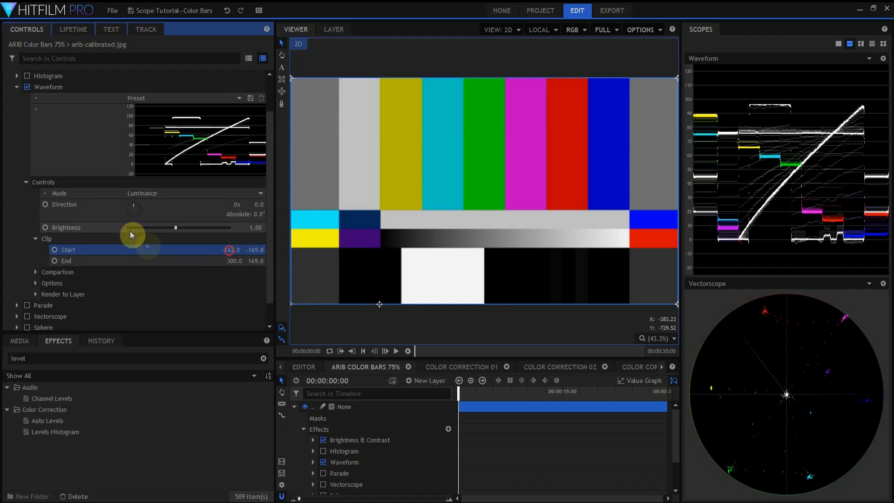
left_click_drag(254, 250, 245, 250)
left_click_drag(380, 314, 379, 250)
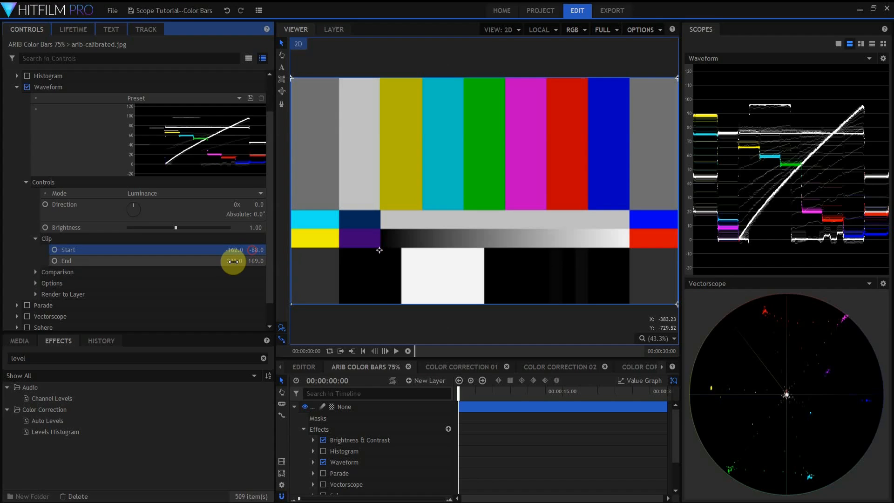
left_click_drag(233, 262, 221, 263)
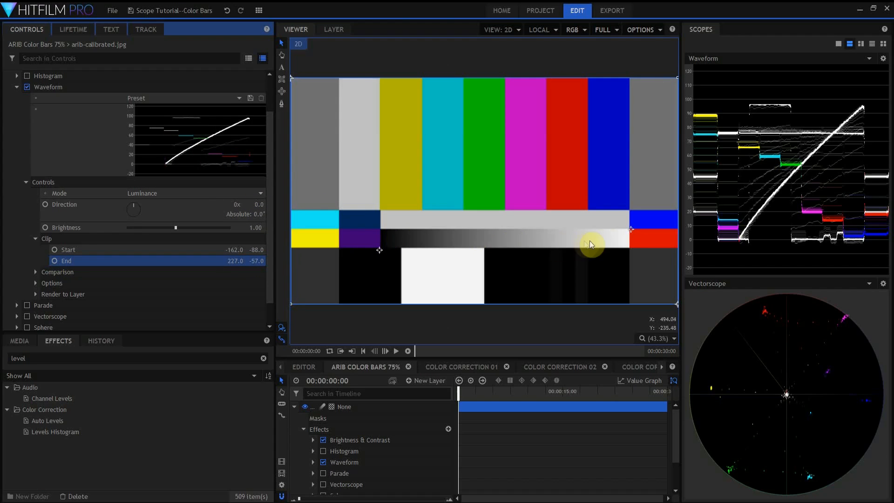
Render the Waveform effect onto the layer with the Normal blend mode
left_click(33, 293)
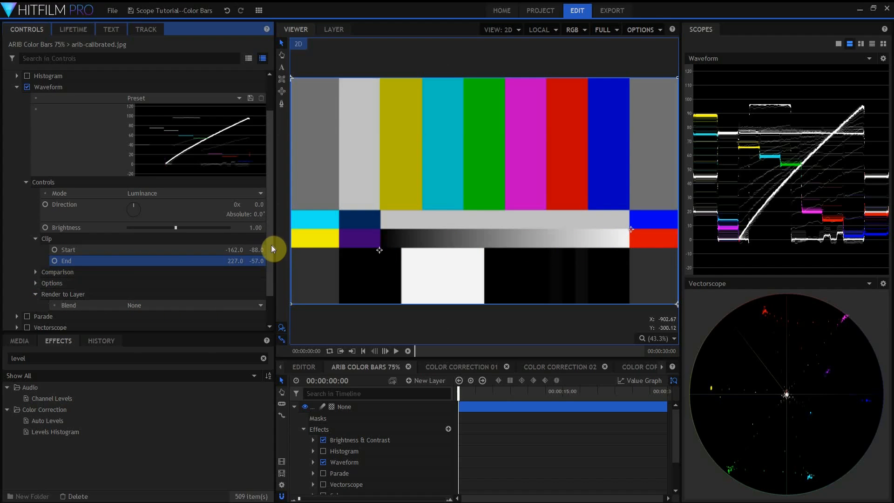
left_click_drag(269, 249, 274, 285)
left_click(217, 270)
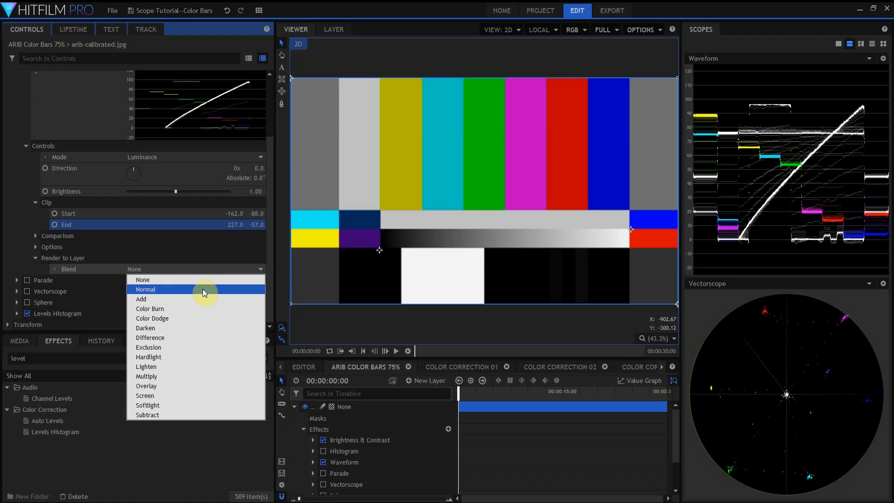
left_click(203, 288)
Move the Waveform clip points out to the frame corners, with Start at -300.1, -168.8 and End at 305.1, 170.9
left_click(380, 252)
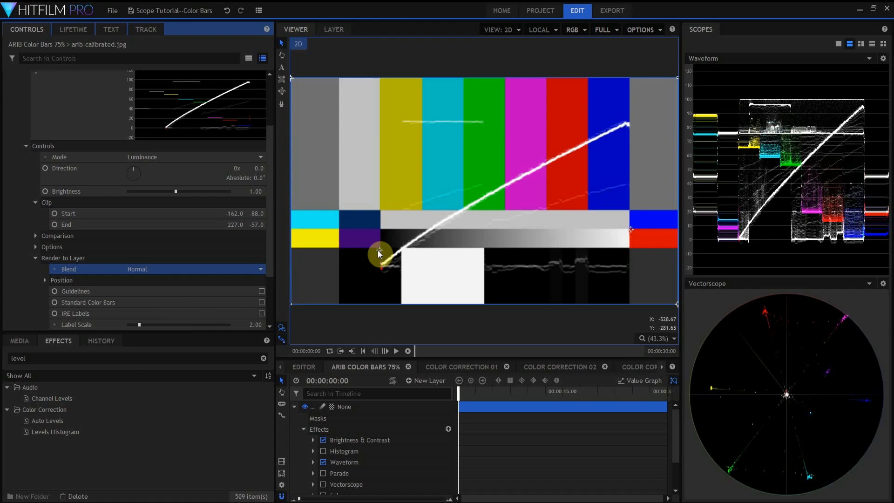
left_click_drag(379, 253, 289, 303)
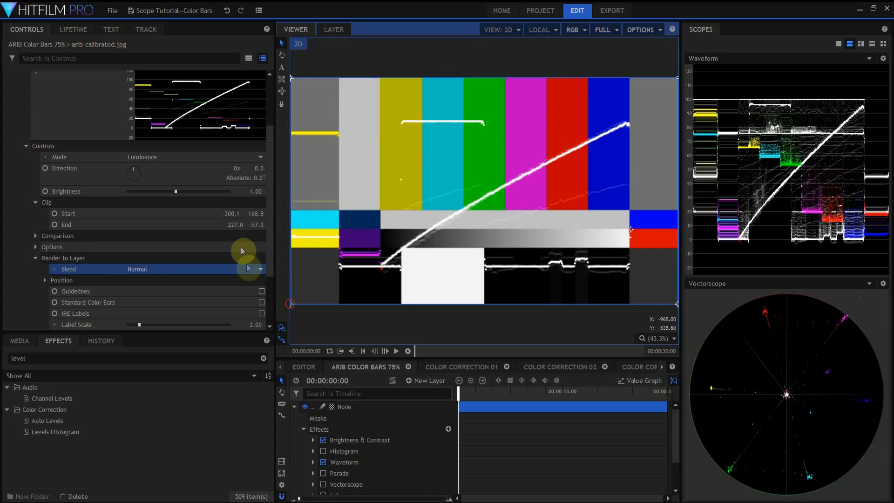
left_click(235, 226)
left_click(251, 224)
left_click_drag(251, 224, 280, 224)
left_click_drag(632, 189, 682, 75)
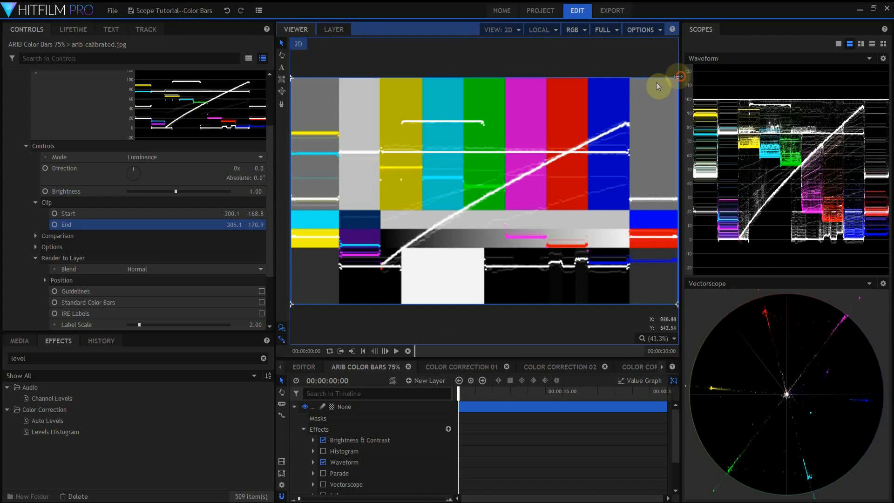
Set the Waveform's comparison layer to 2. Color Correction 01 and toggle the color bars layer's visibility to check the layer underneath
left_click(107, 238)
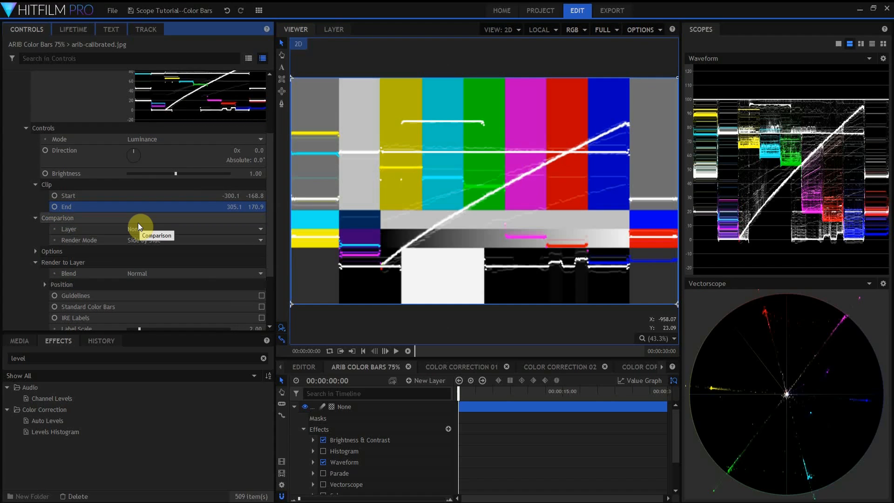
left_click(178, 229)
left_click(183, 252)
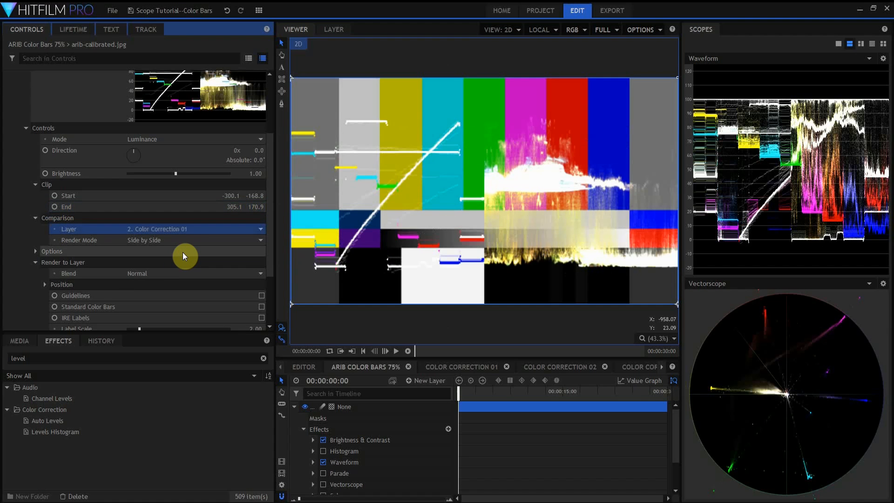
left_click(305, 406)
scroll(311, 463, "down", 3)
scroll(311, 463, "up", 3)
left_click(304, 407)
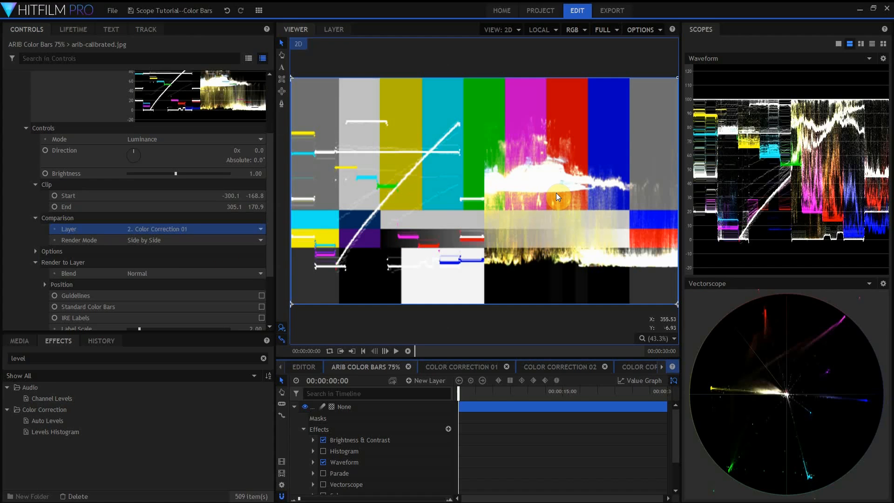
Set the comparison Render Mode to Single Scope, and set the comparison layer back to None
left_click(222, 238)
left_click(216, 259)
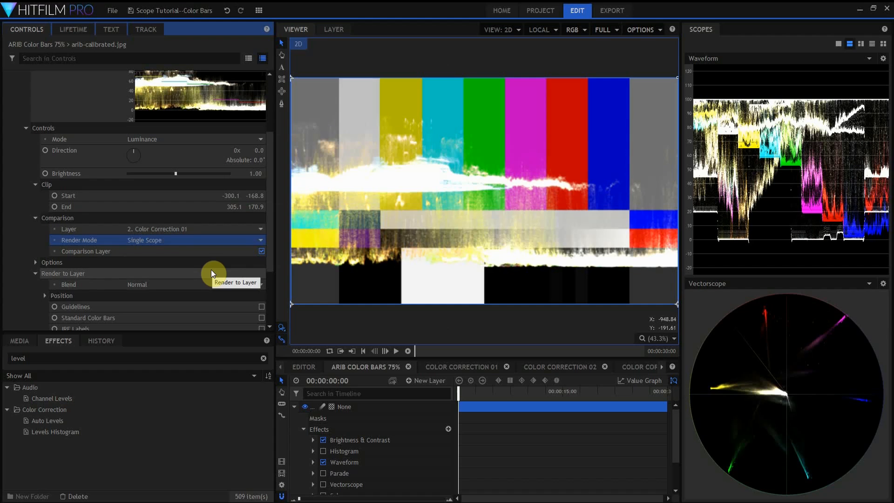
left_click(208, 229)
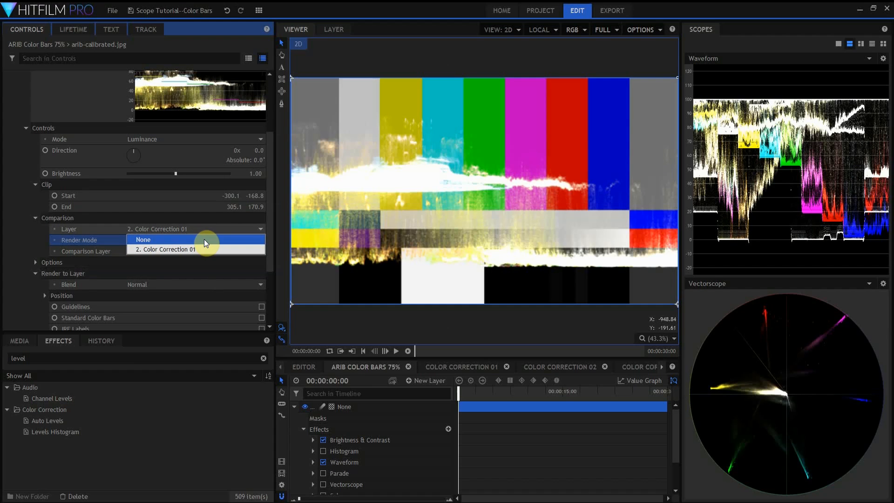
left_click(204, 239)
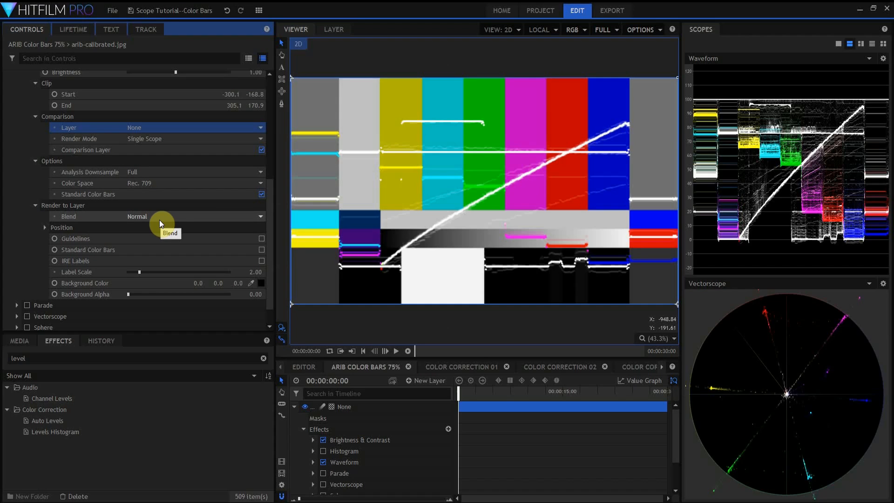
Turn on Guidelines, Standard Color Bars and IRE Labels for the rendered waveform overlay
left_click_drag(270, 219, 270, 241)
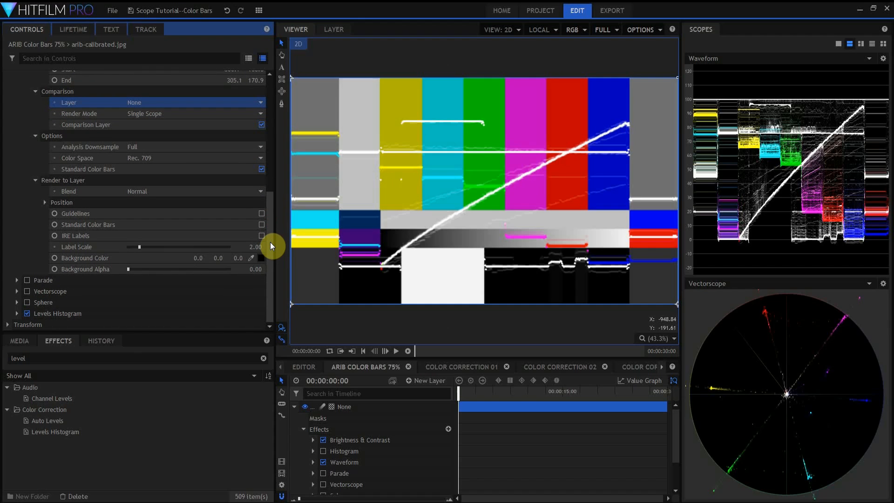
left_click(261, 214)
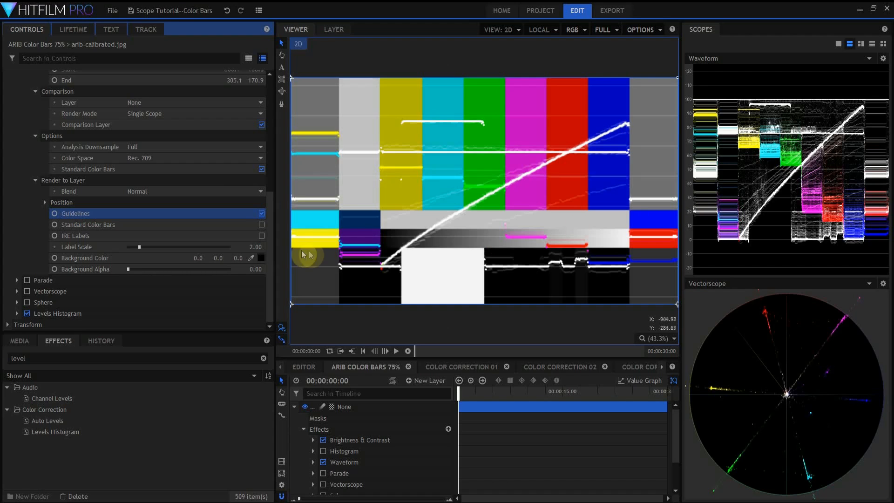
left_click(262, 225)
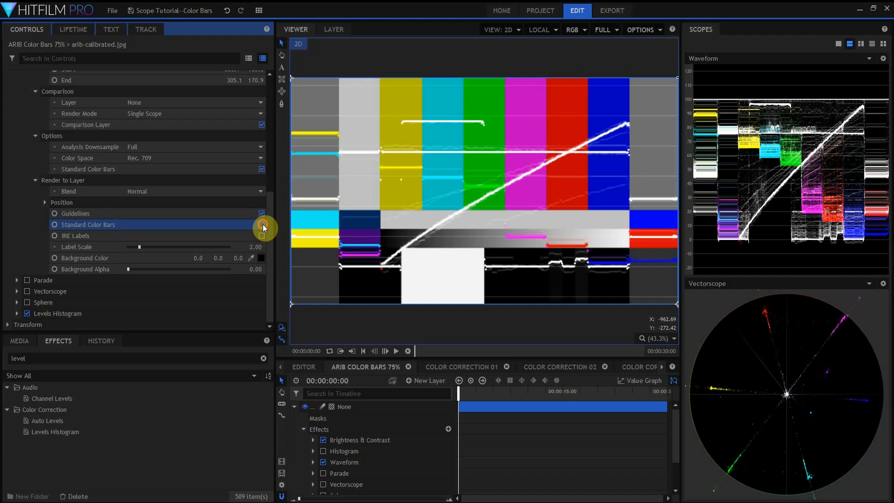
left_click(261, 236)
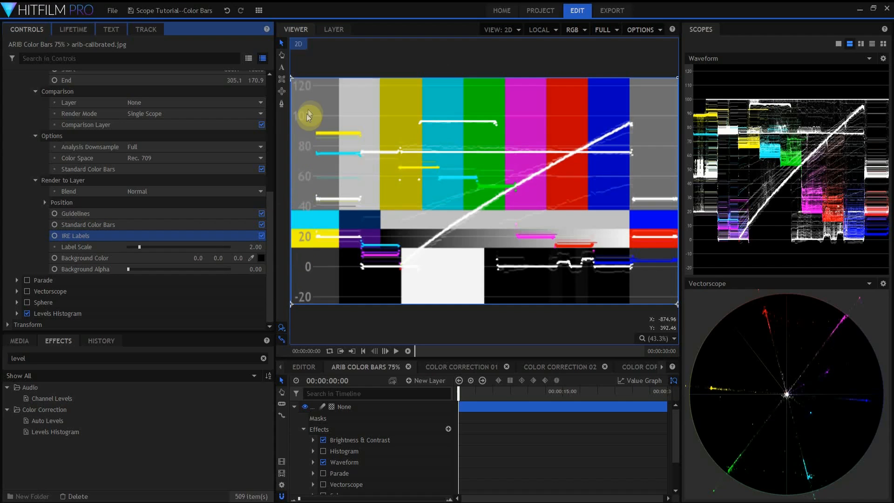
Set the waveform overlay's Label Scale to 1.49 and its Background Alpha to 1.00
left_click(254, 243)
mouse_move(254, 243)
left_mouse_down()
mouse_move(195, 244)
mouse_move(254, 243)
left_mouse_up()
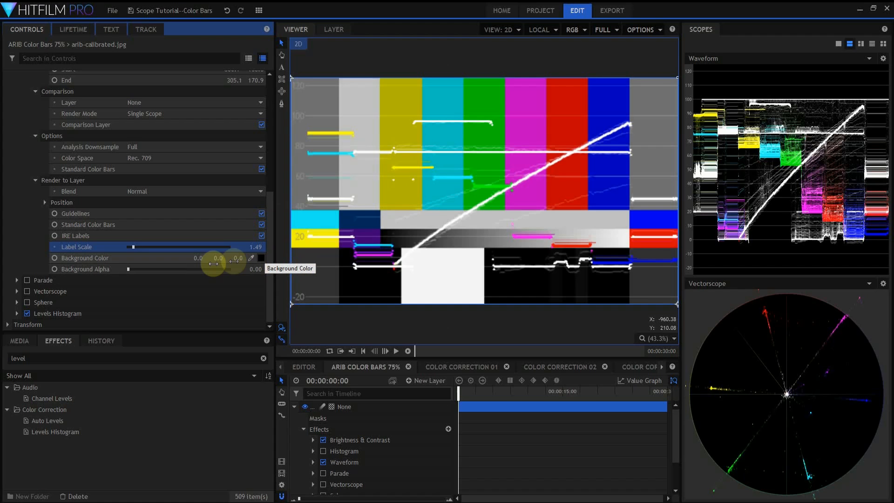
left_click_drag(132, 272, 272, 275)
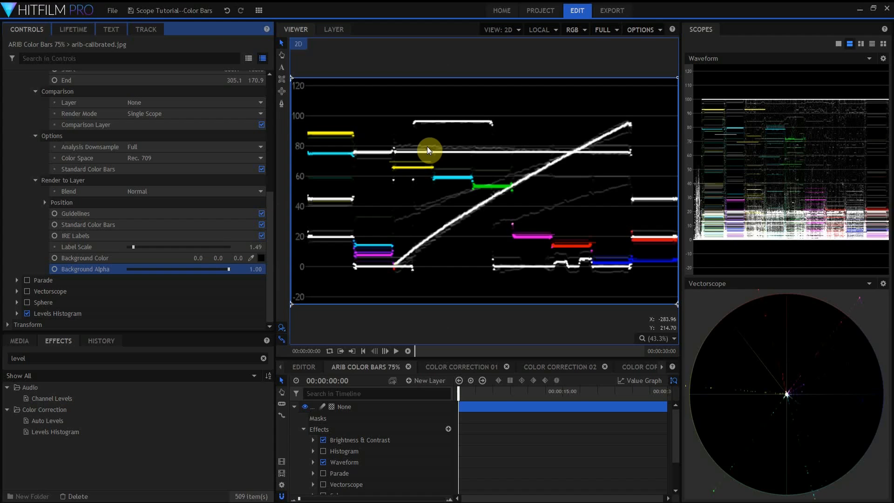
Turn off and collapse the Waveform effect, and enable the Parade effect on the color bars layer
scroll(68, 121, "up", 5)
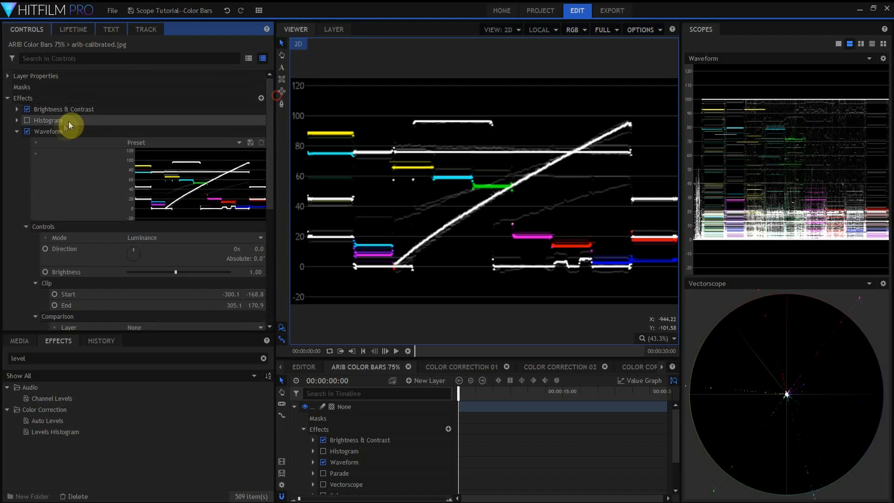
left_click(27, 131)
left_click(17, 132)
left_click(27, 142)
Switch the upper scope from Waveform to Parade
left_click(768, 59)
left_click(773, 86)
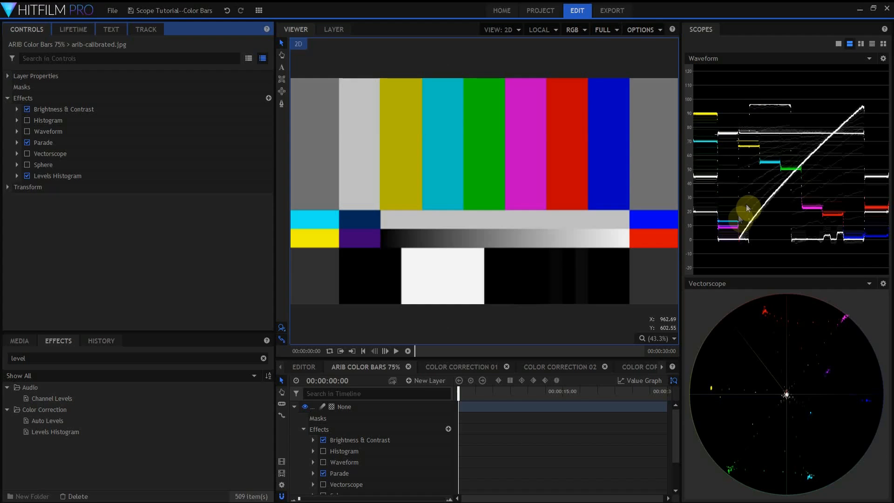
left_click(820, 54)
left_click(774, 77)
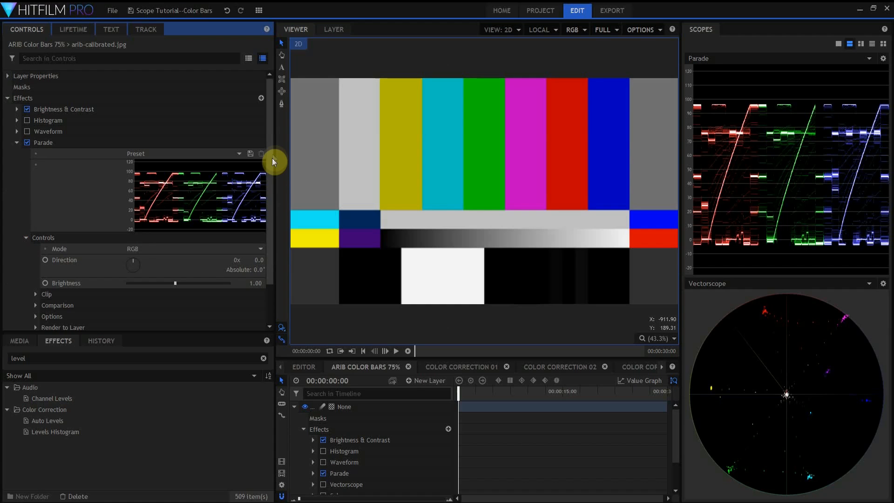
Expand the Parade effect's Clip and Comparison groups and review their settings
scroll(271, 165, "down", 2)
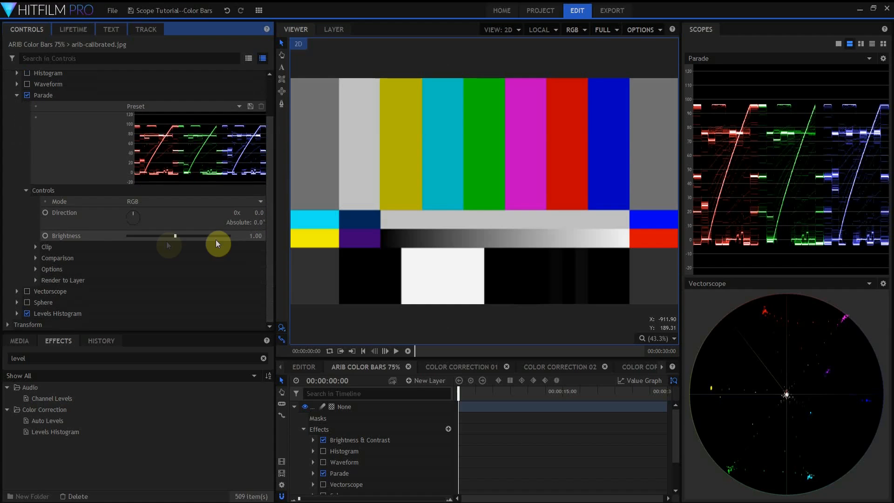
left_click(37, 248)
scroll(269, 230, "down", 1)
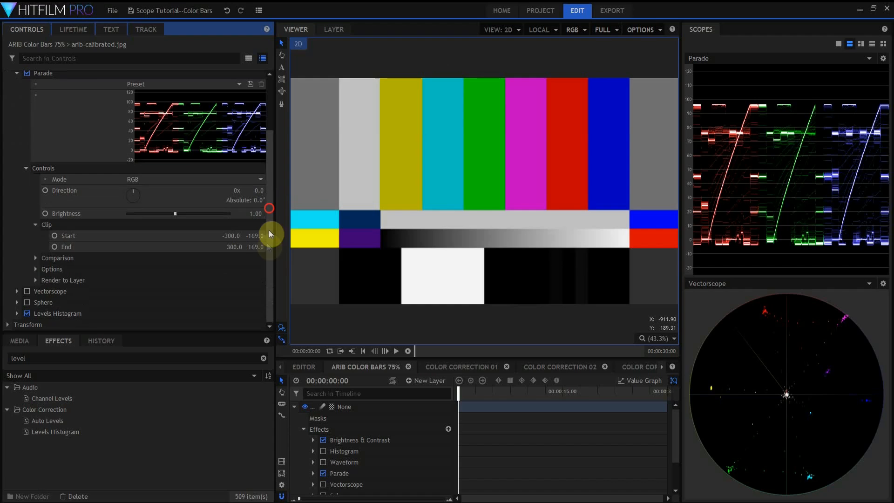
left_click(33, 257)
scroll(270, 243, "down", 1)
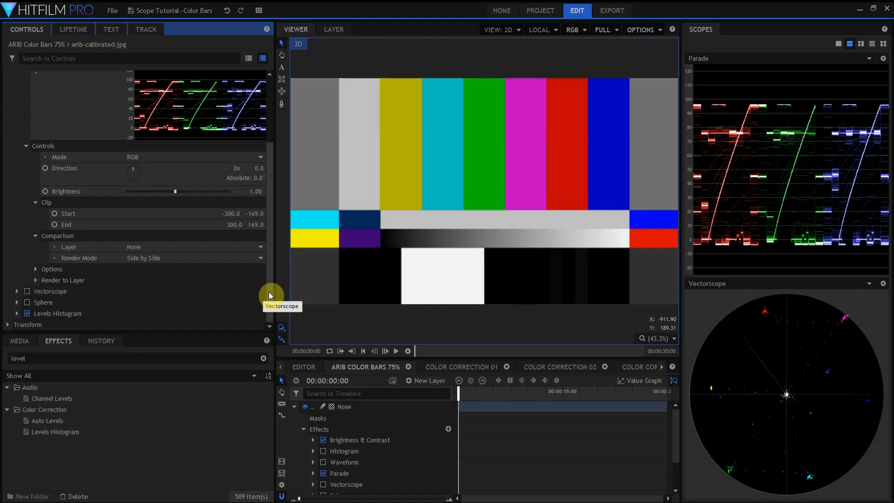
left_click_drag(269, 293, 274, 248)
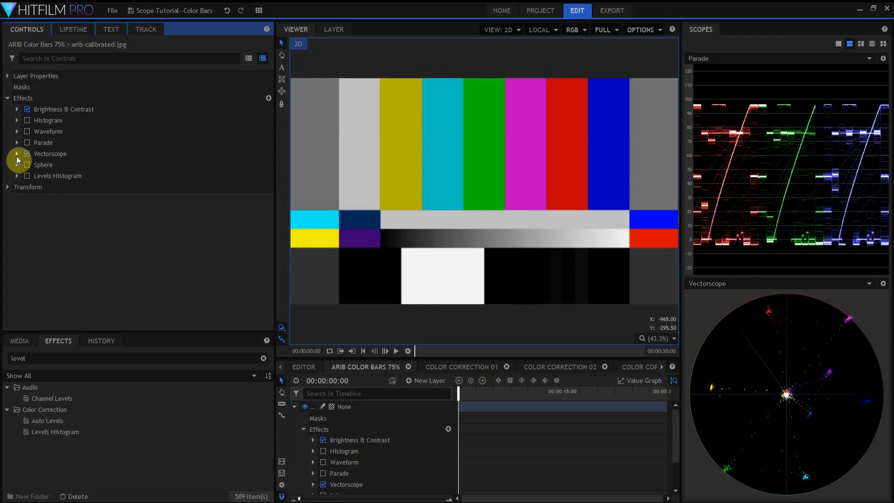
Expand the Vectorscope effect and its Controls group on the color bars layer to review its settings
left_click(16, 153)
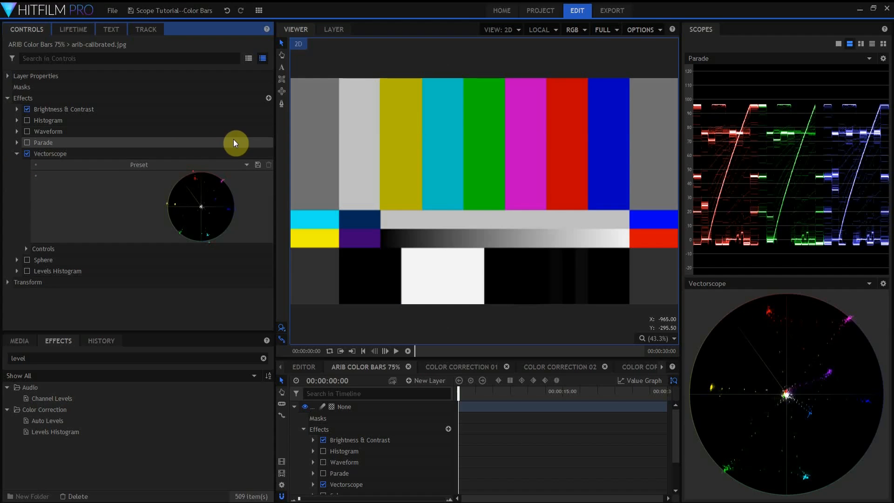
left_click(26, 250)
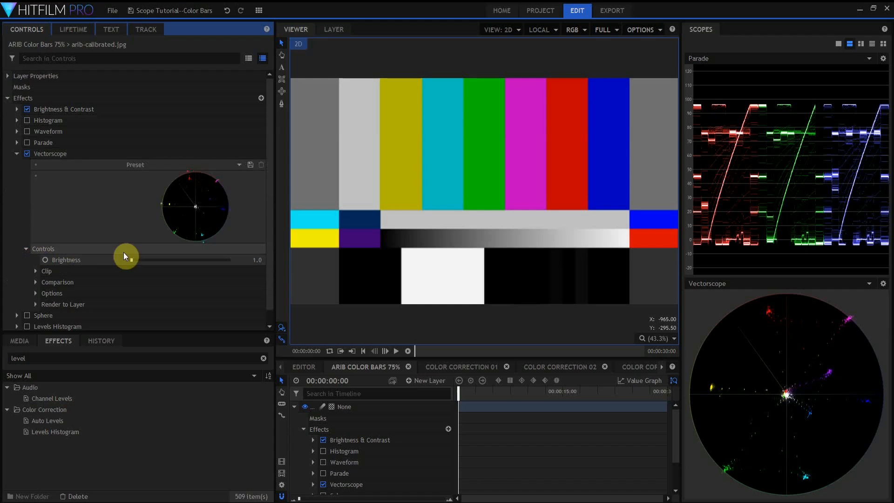
scroll(269, 213, "down", 1)
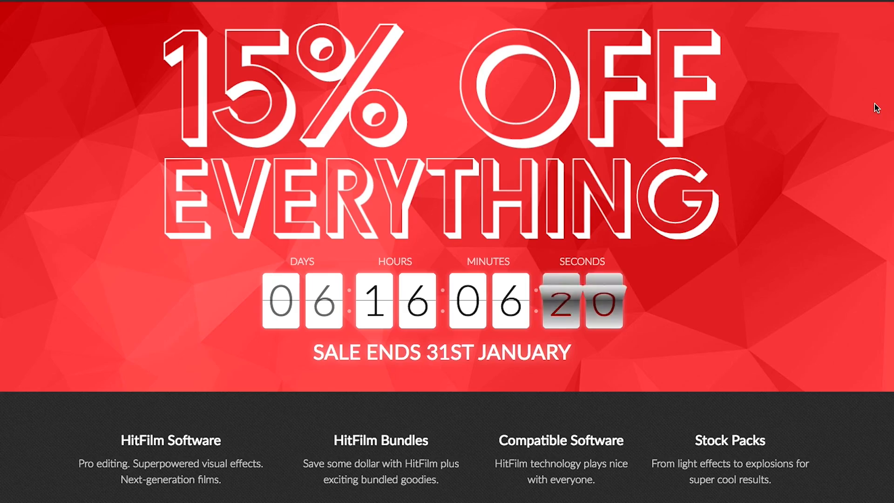
Look through the HitFilm store's sale page, from the software and bundles down to the stock packs
scroll(874, 109, "down", 8)
scroll(877, 108, "down", 13)
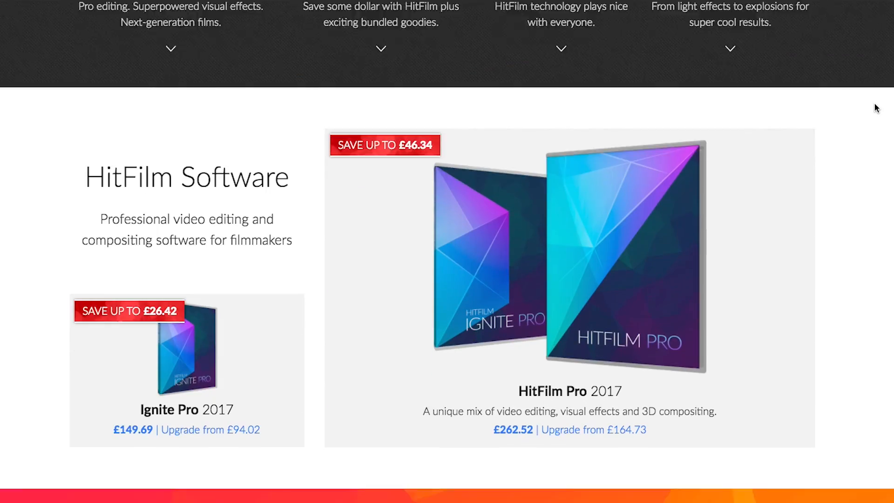
scroll(876, 109, "down", 15)
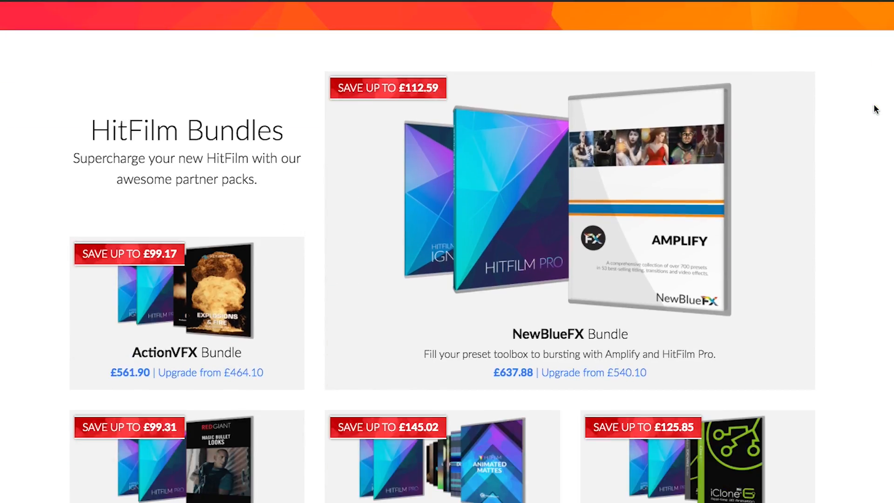
scroll(874, 109, "down", 15)
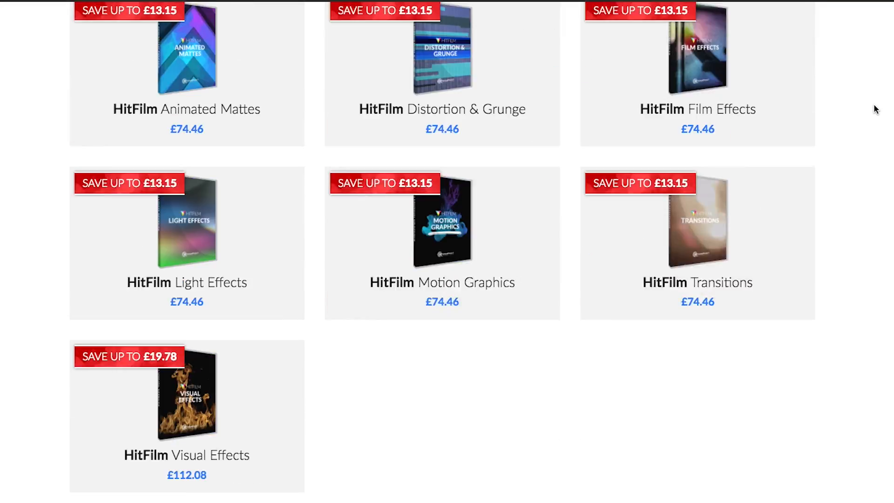